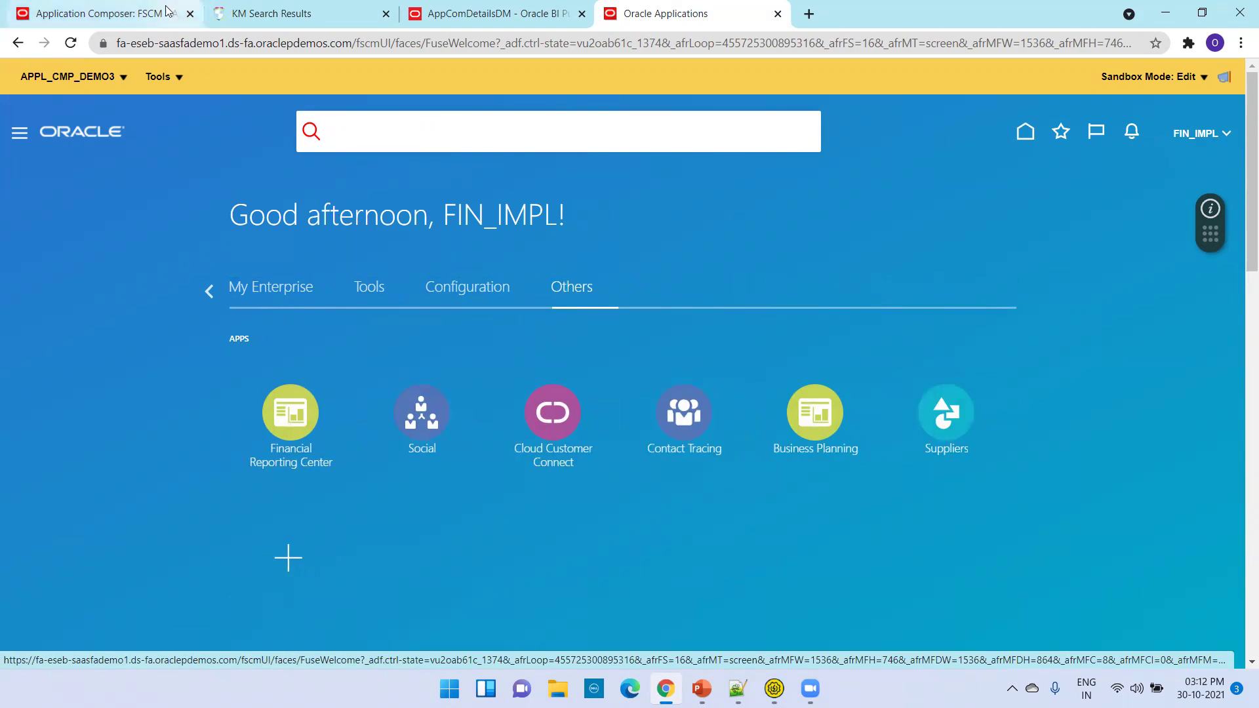
# Step: Switch to Application Composer and open the custom fields list of the Supplier object
pyautogui.click(129, 14)
pyautogui.moveTo(241, 321); pyautogui.dragTo(241, 302)
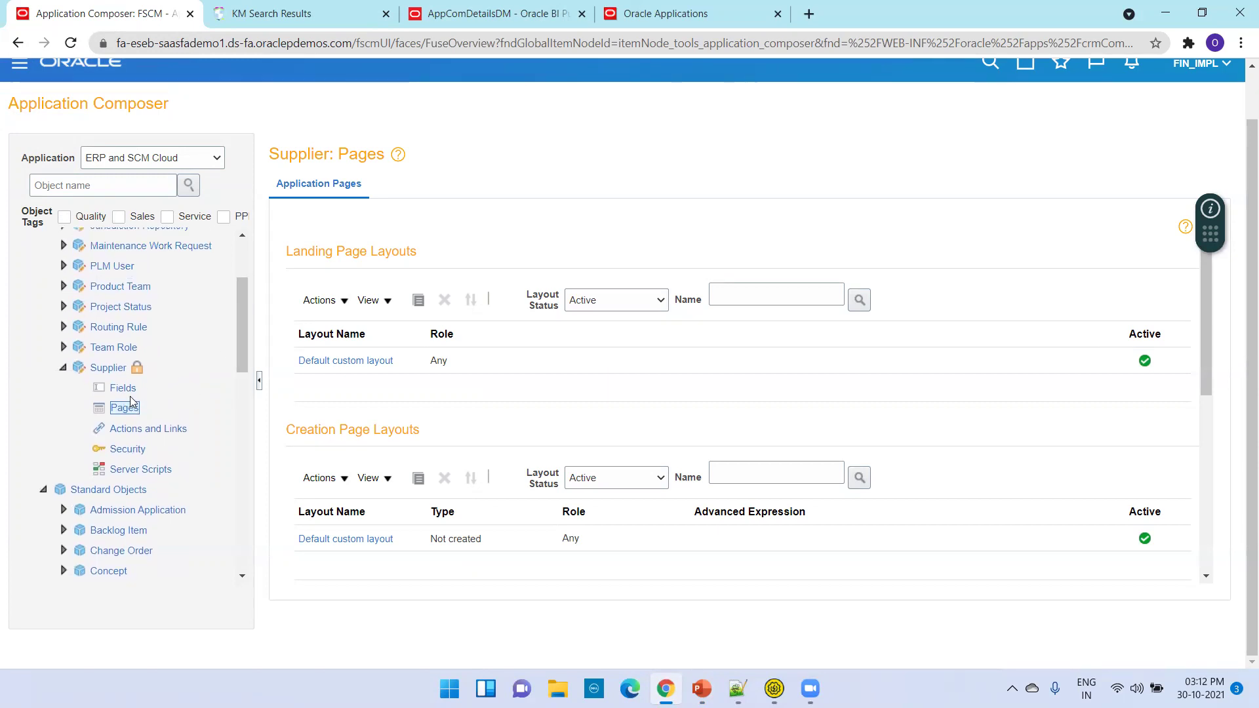
pyautogui.click(128, 392)
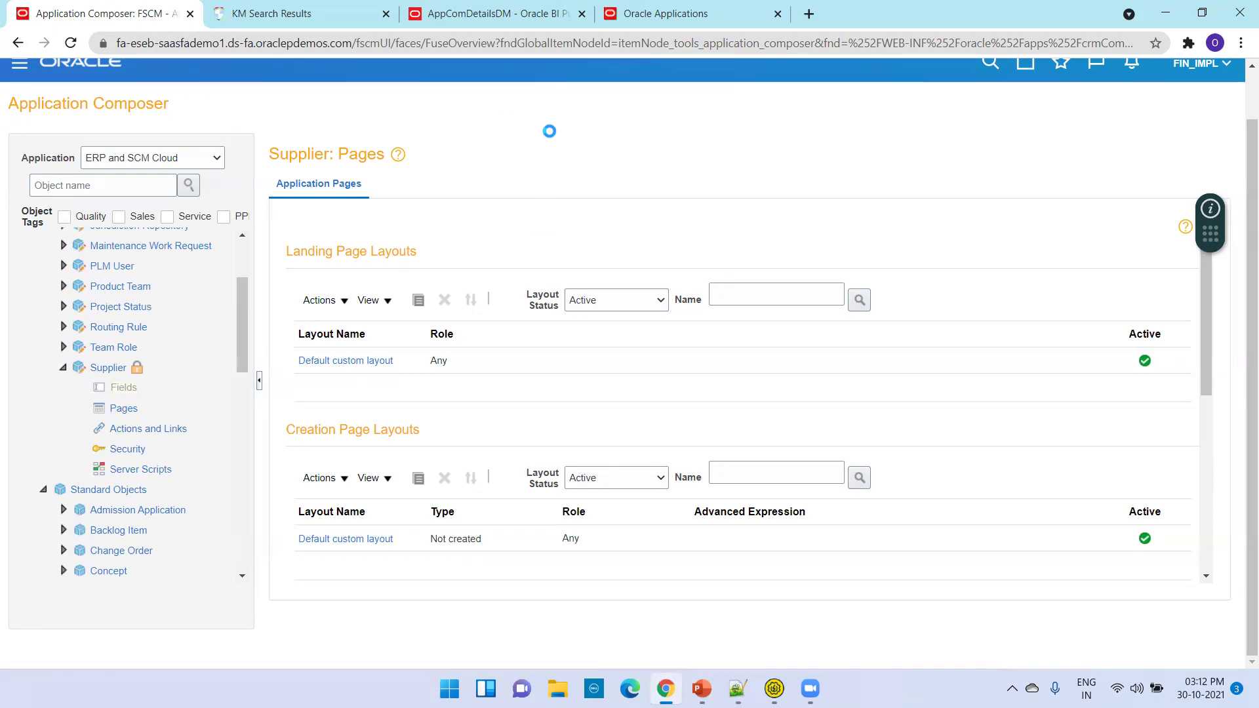
# Step: Open the Suppliers page from the home page's Others apps, checking the Supplier object's custom fields while it loads
pyautogui.click(657, 21)
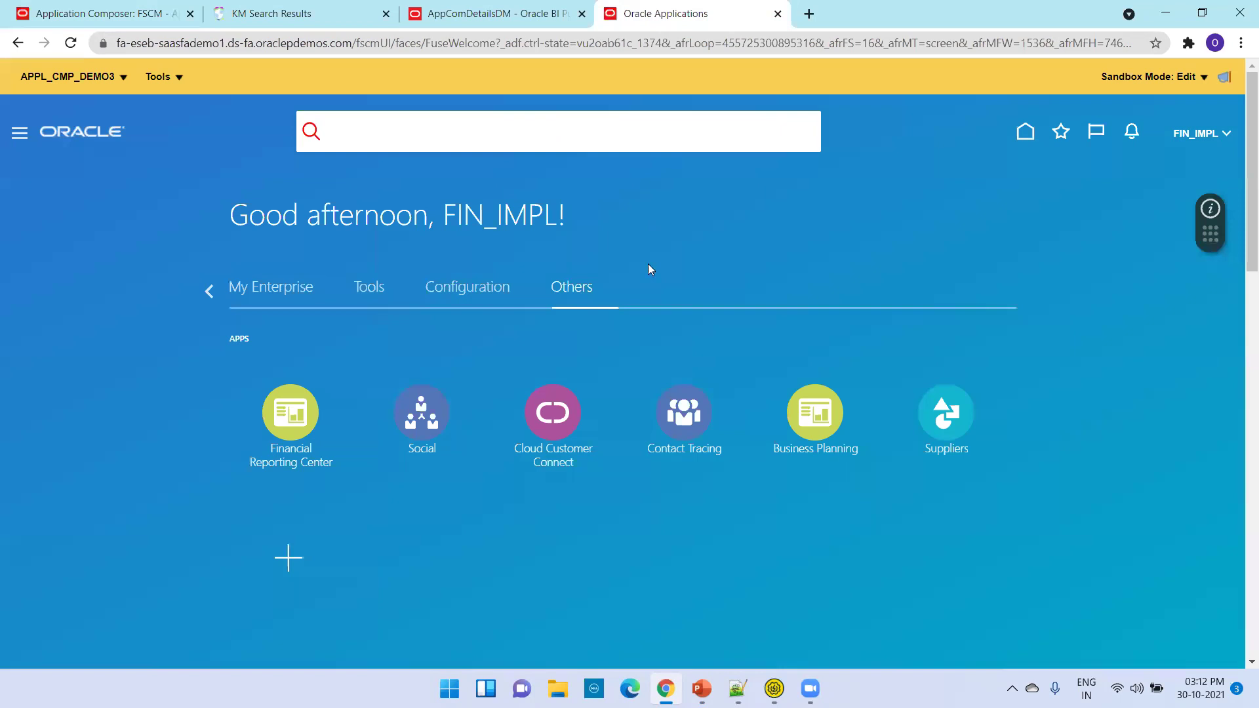
pyautogui.click(952, 417)
pyautogui.click(100, 8)
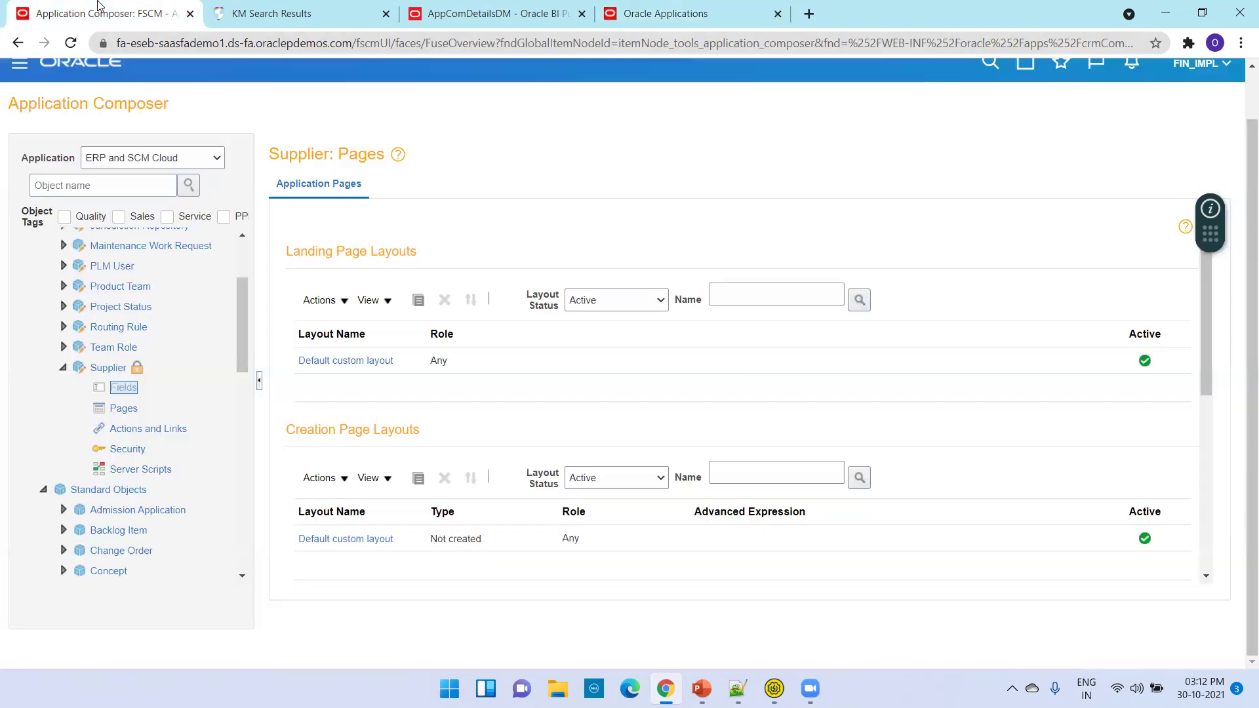
pyautogui.click(656, 20)
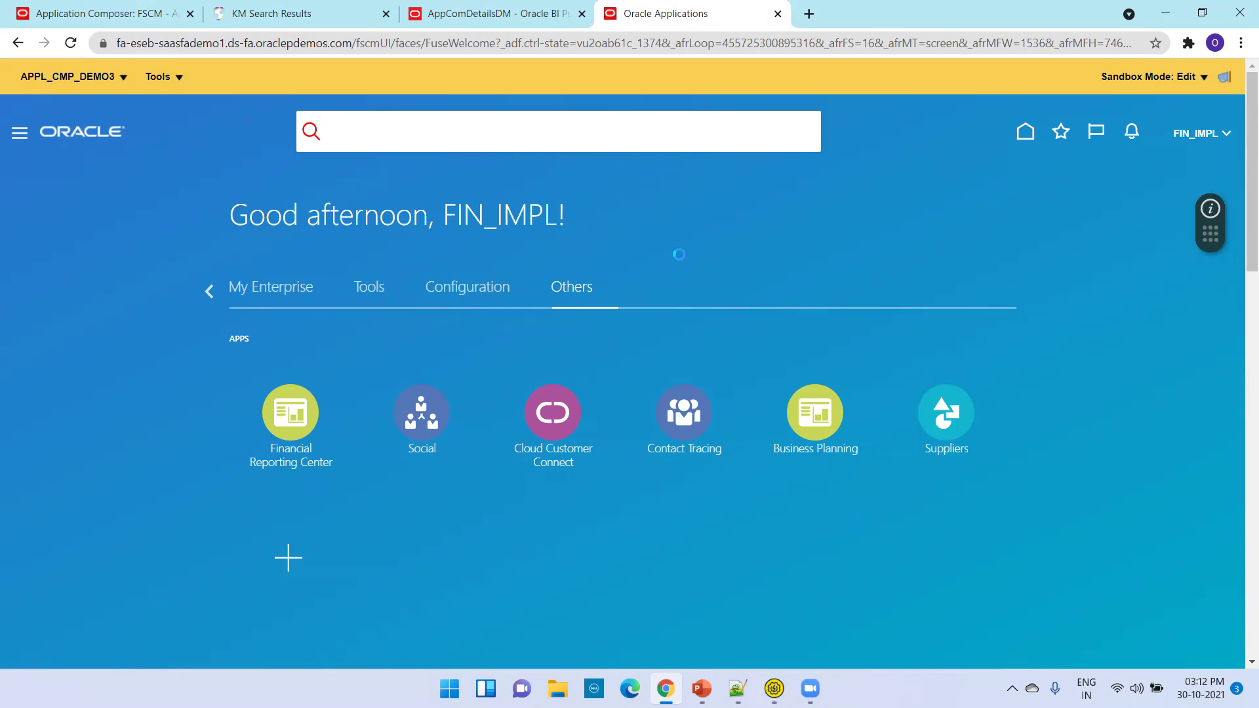
pyautogui.hotkey('ctrl', '1')
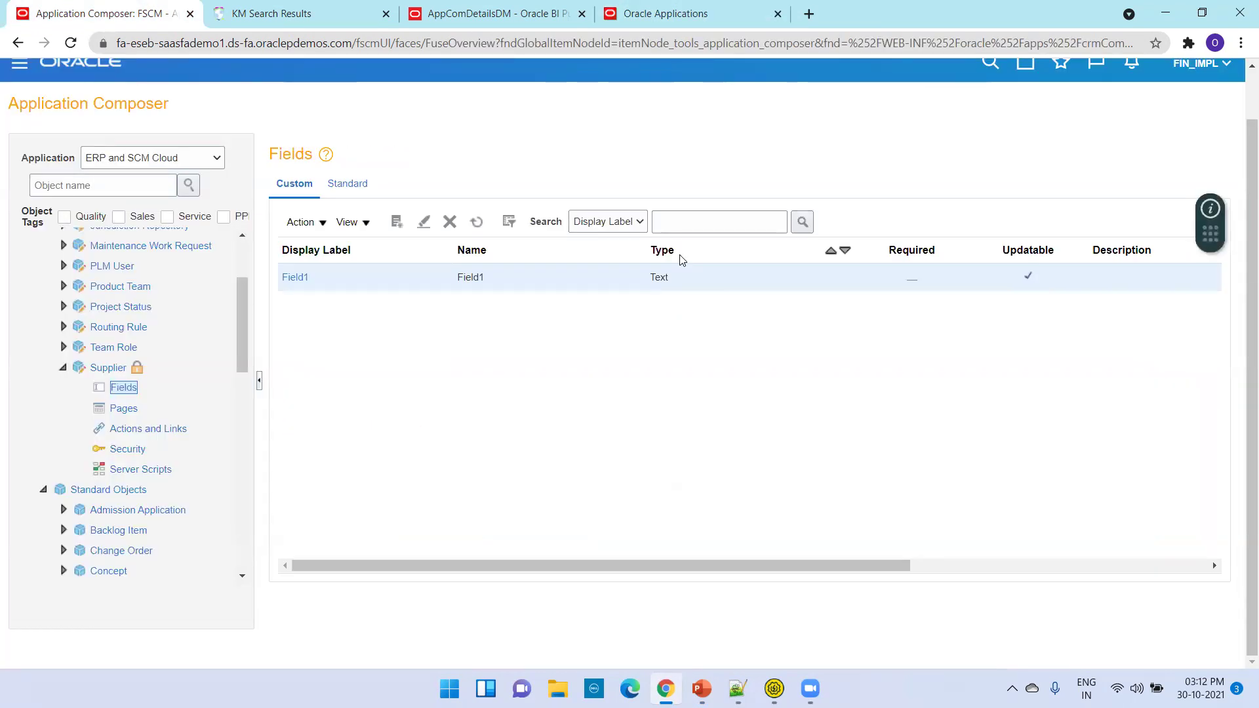
pyautogui.click(695, 13)
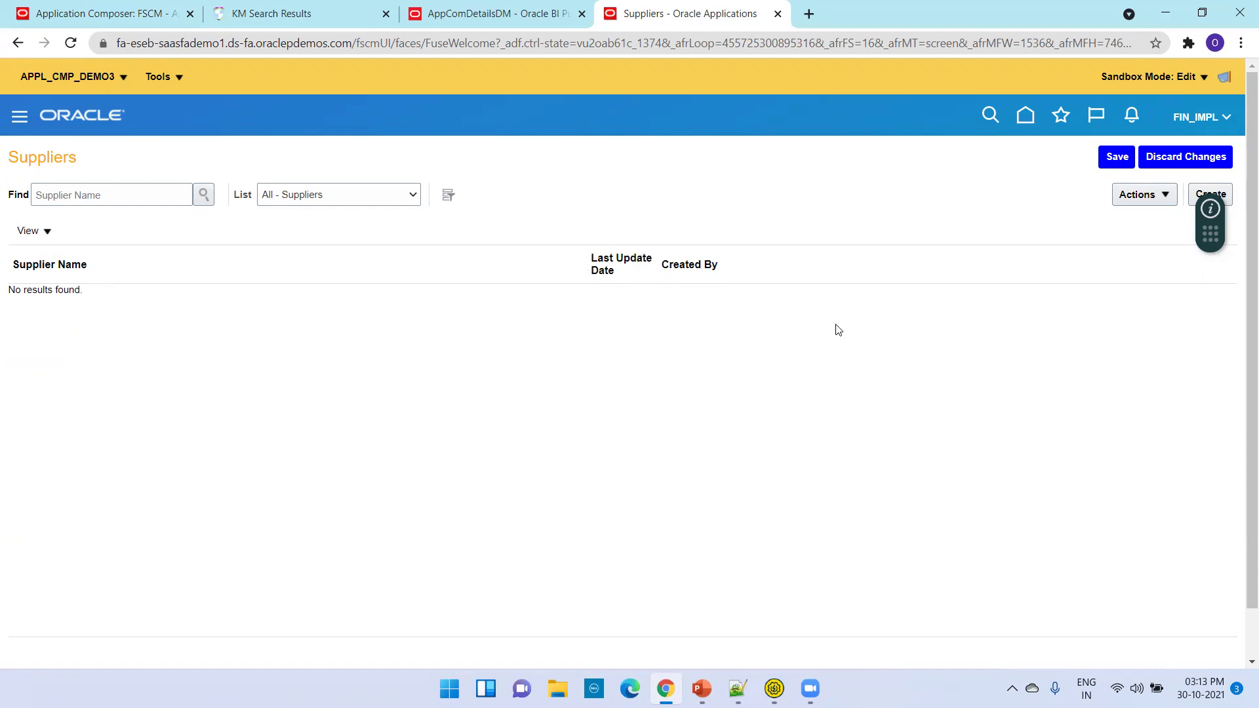
# Step: Create a supplier record with Supplier Name 1, then save and close it
pyautogui.click(1210, 195)
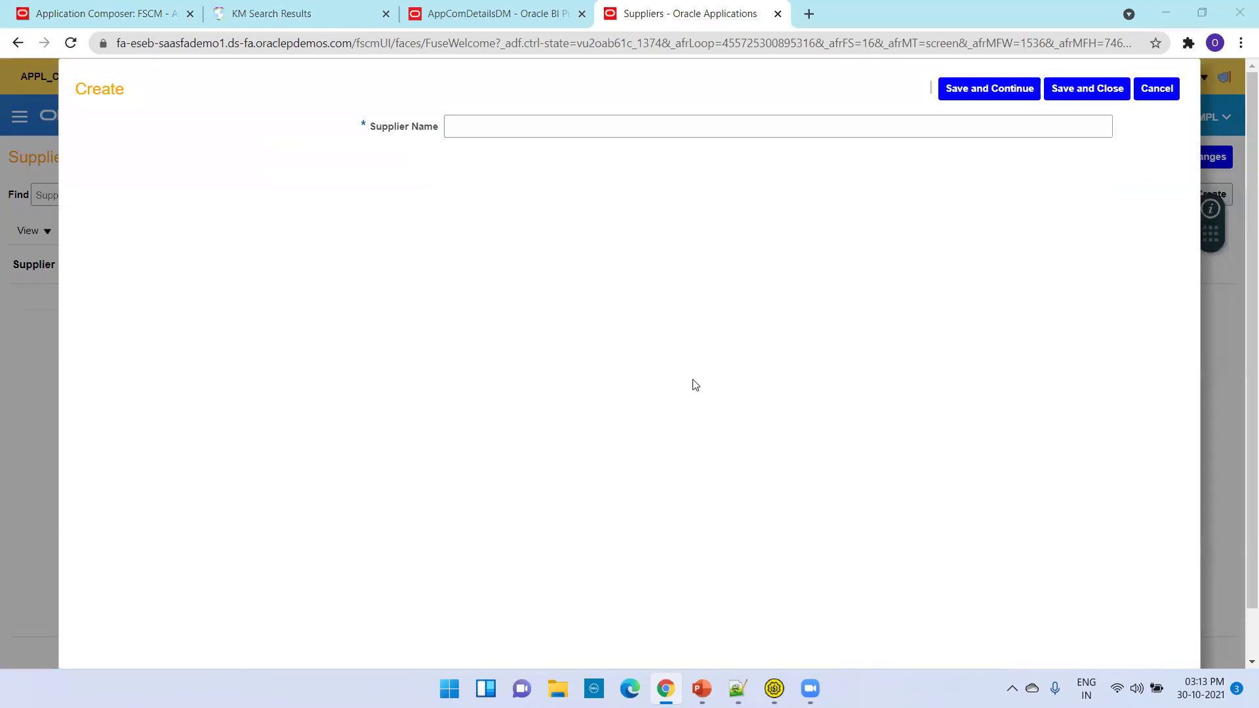
pyautogui.click(493, 127)
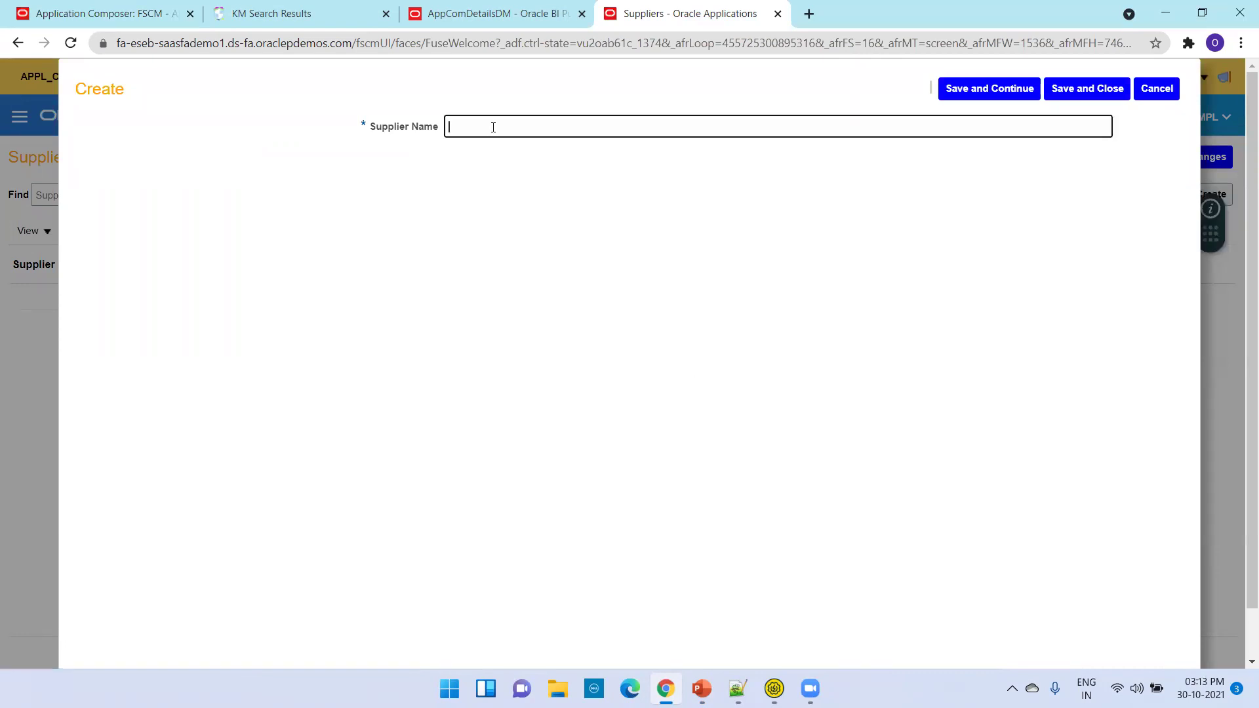
pyautogui.write('1')
pyautogui.click(1092, 88)
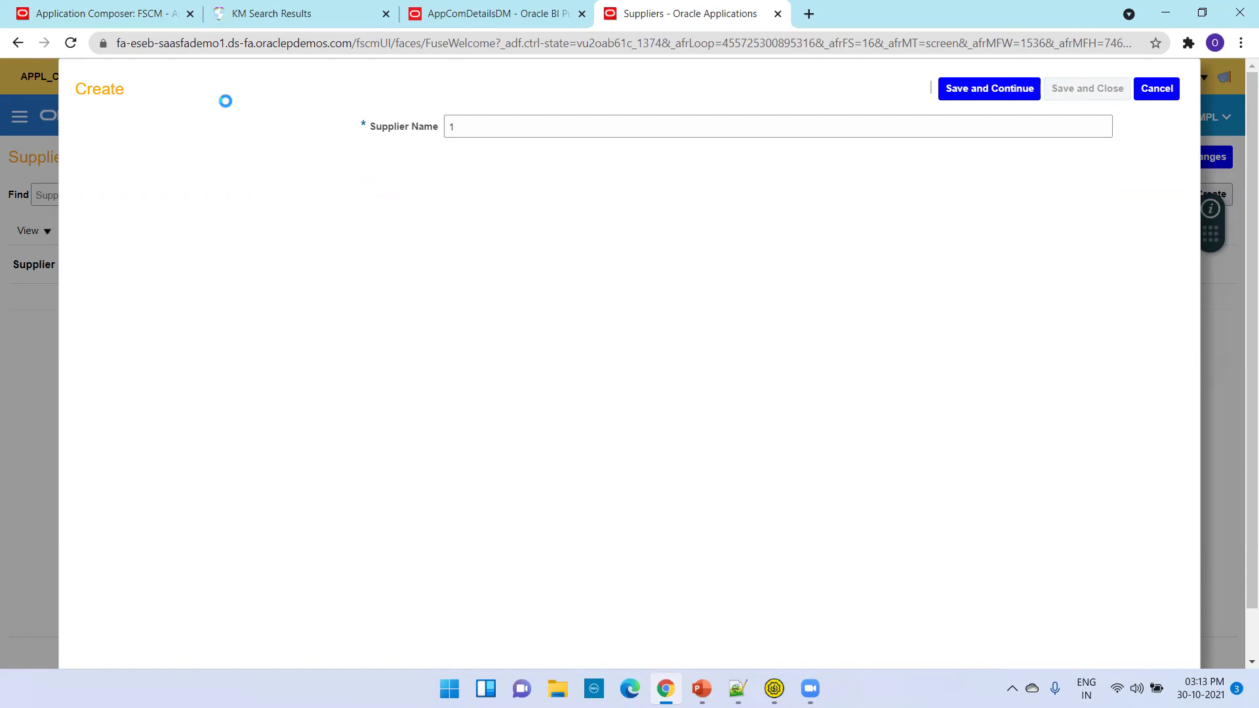
# Step: Open the Supplier object's default custom landing page layout in Application Composer and check the Suppliers list
pyautogui.click(114, 14)
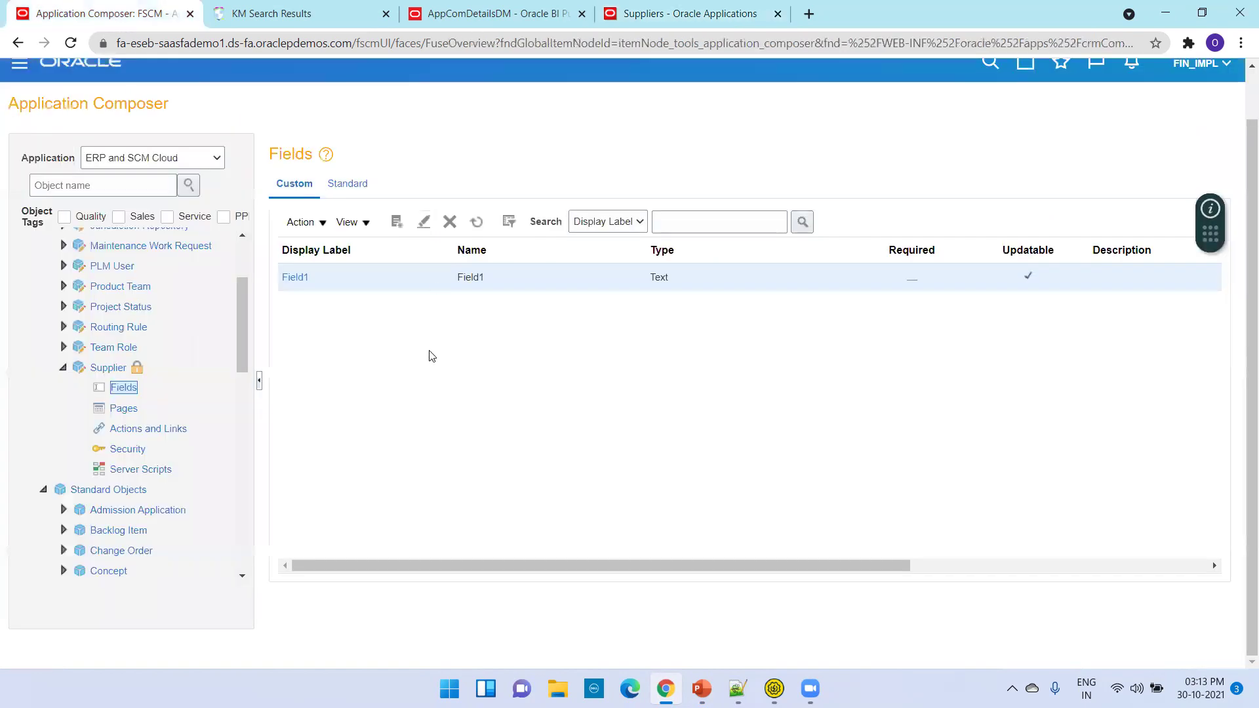
pyautogui.click(129, 415)
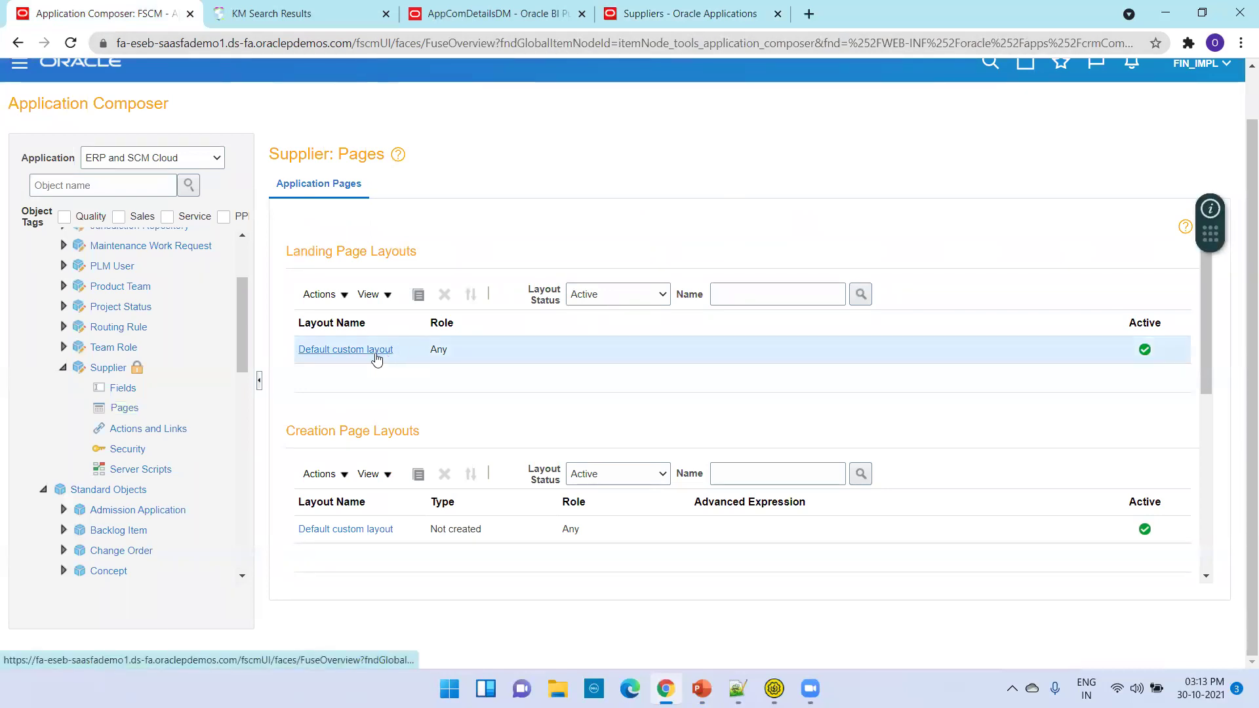
pyautogui.click(376, 351)
pyautogui.click(664, 14)
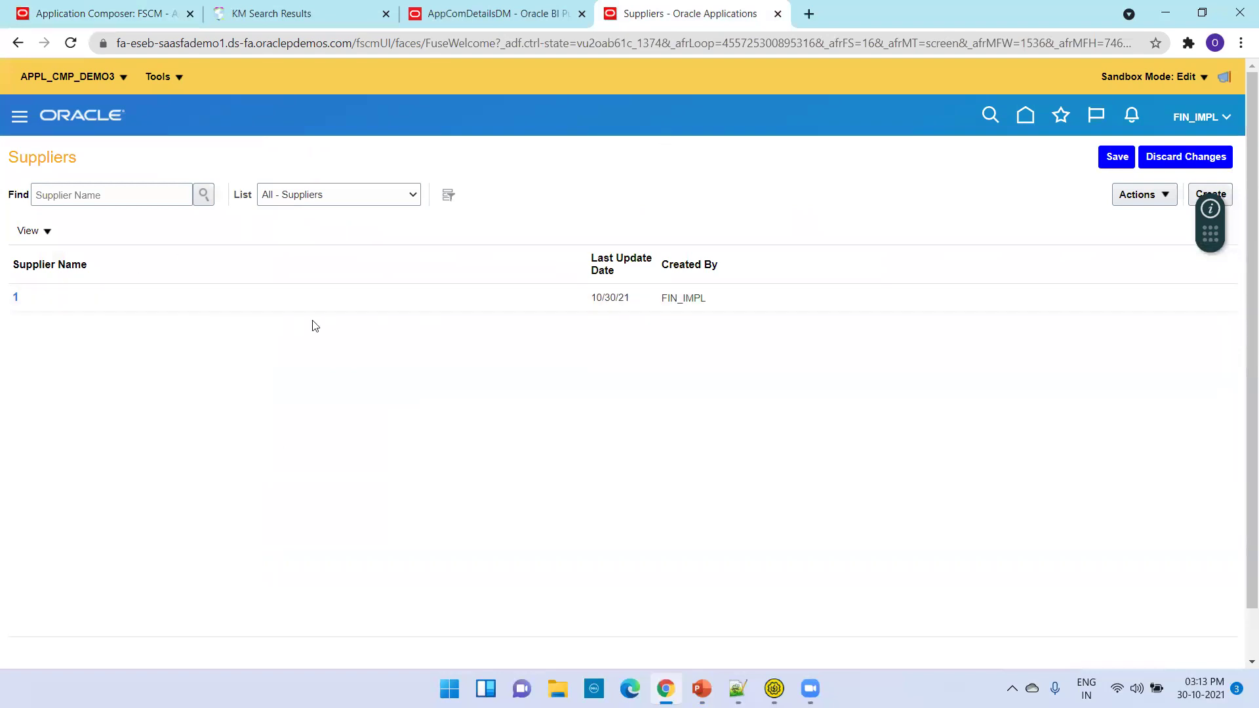
pyautogui.hotkey('ctrl', '1')
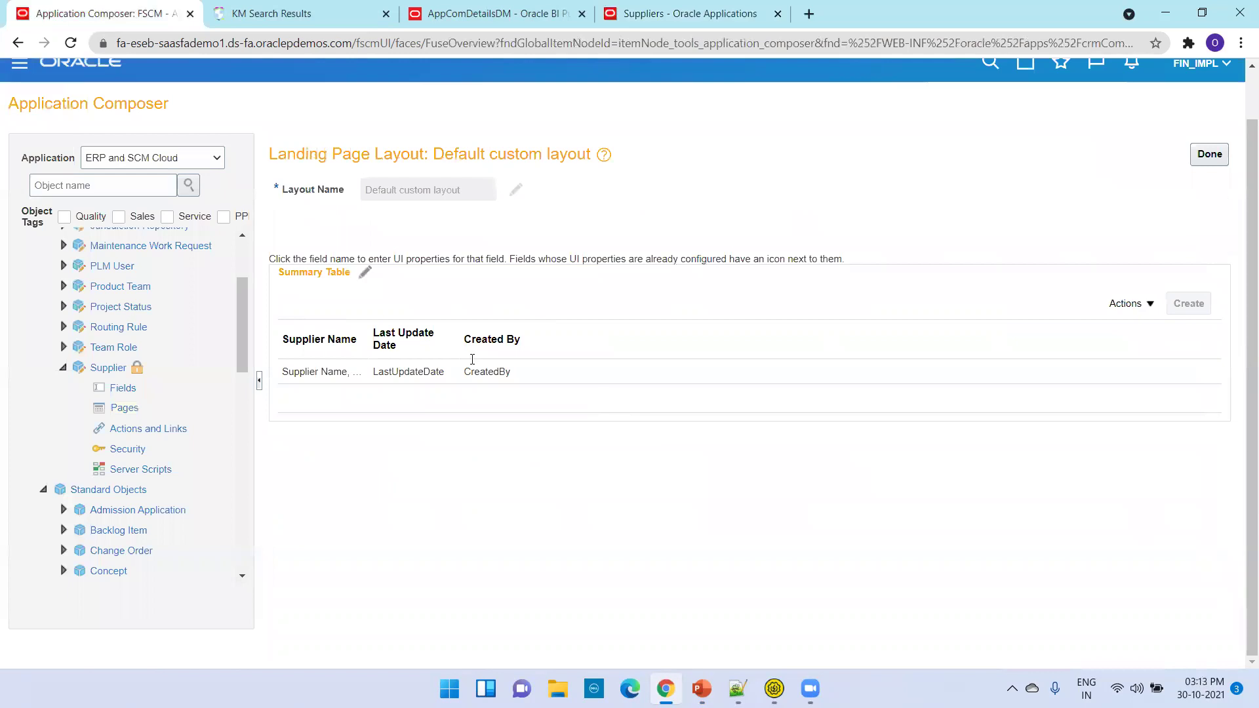
# Step: Add Field1 to the selected fields of the landing page's Summary Table, then save and finish the layout
pyautogui.click(364, 274)
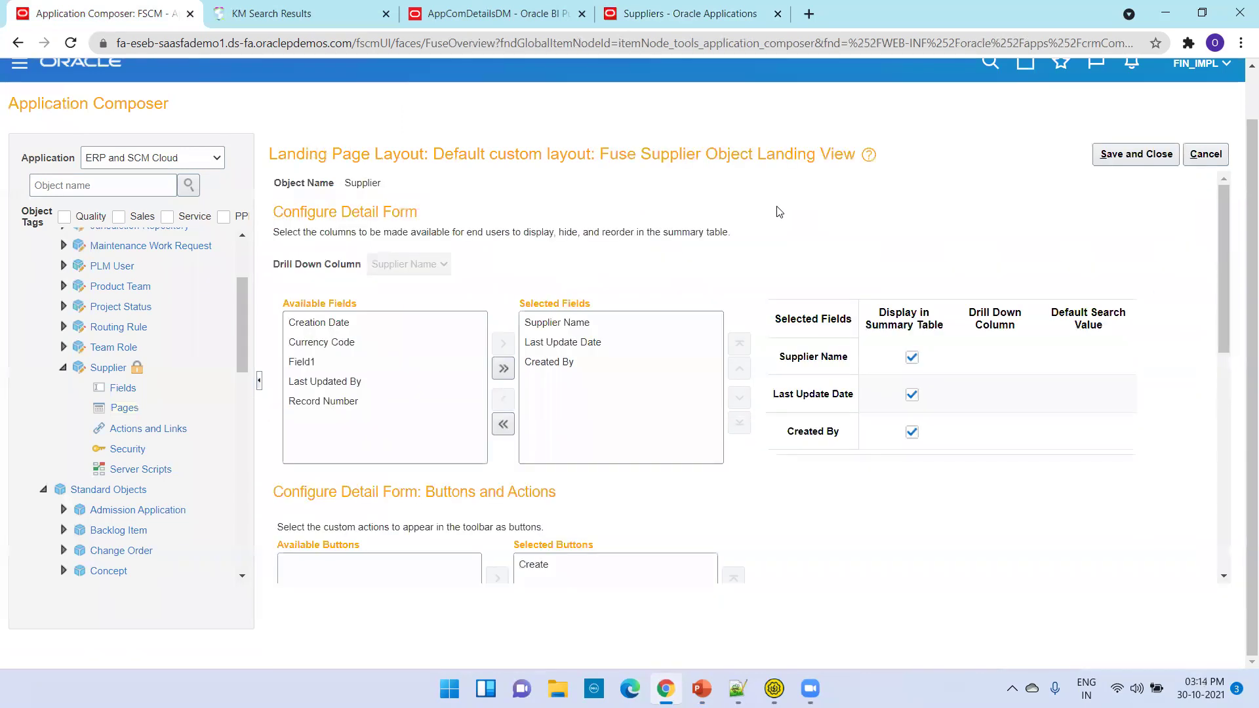
pyautogui.click(396, 366)
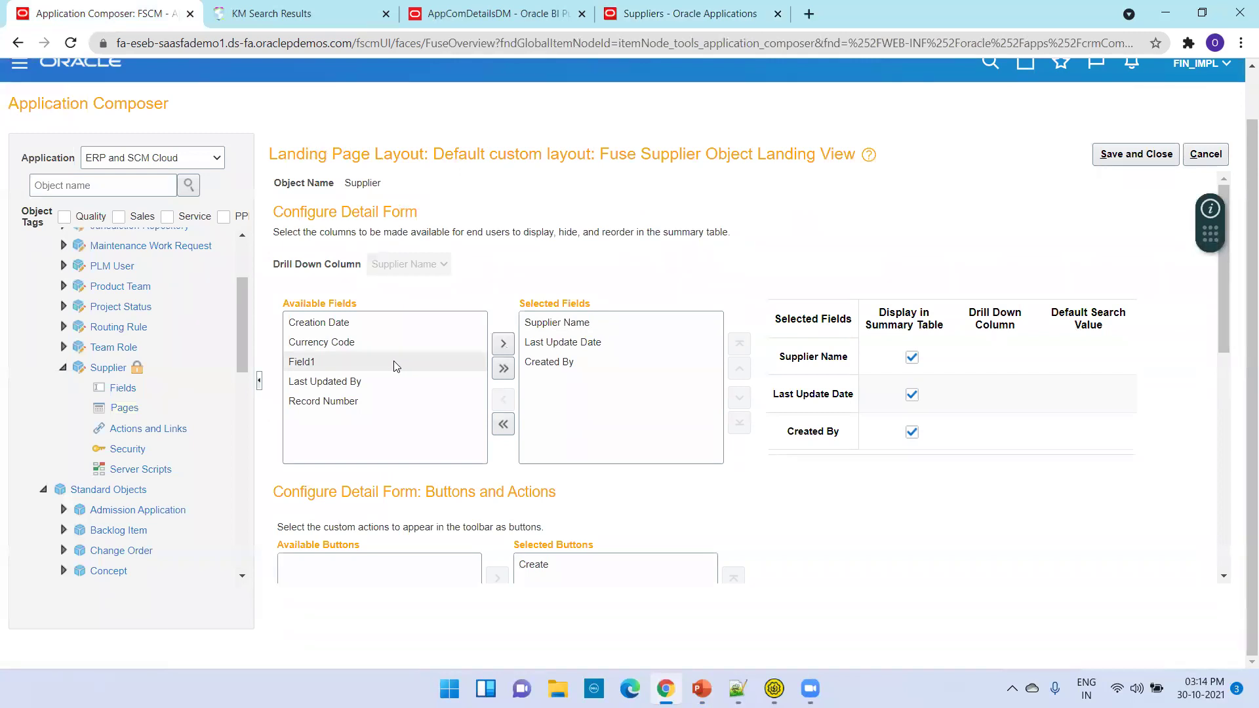
pyautogui.click(503, 343)
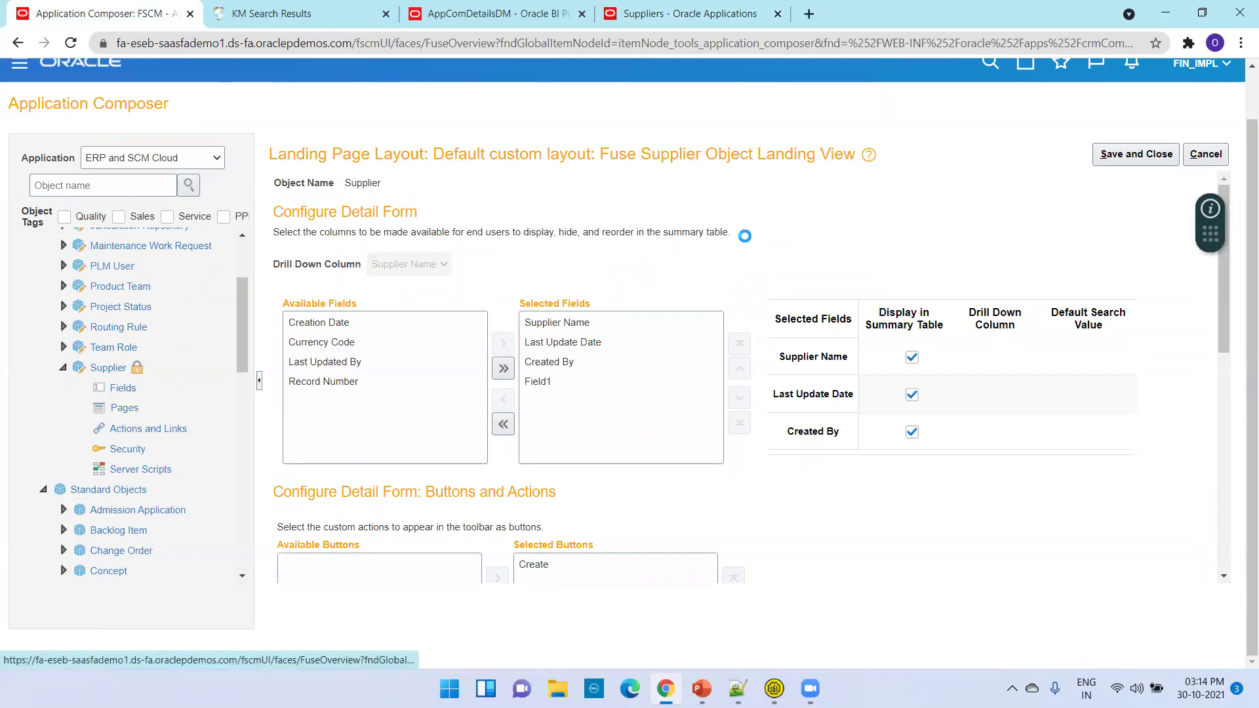
pyautogui.click(1121, 156)
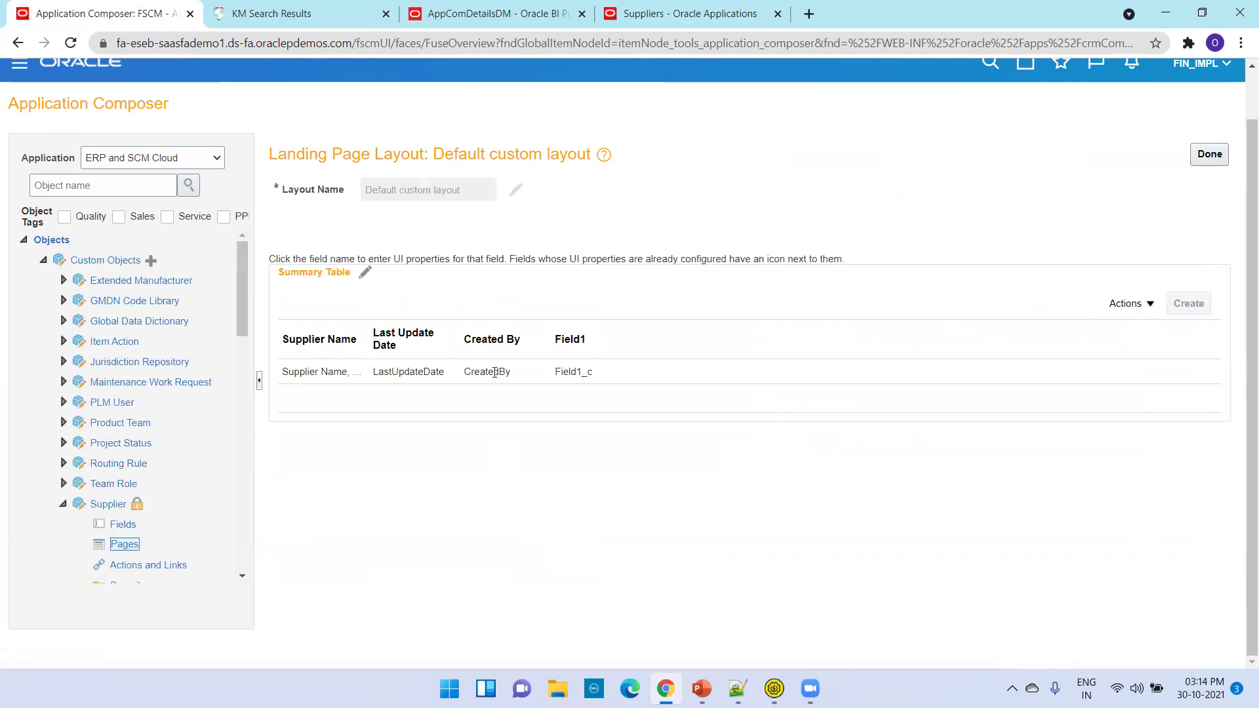
pyautogui.click(1210, 154)
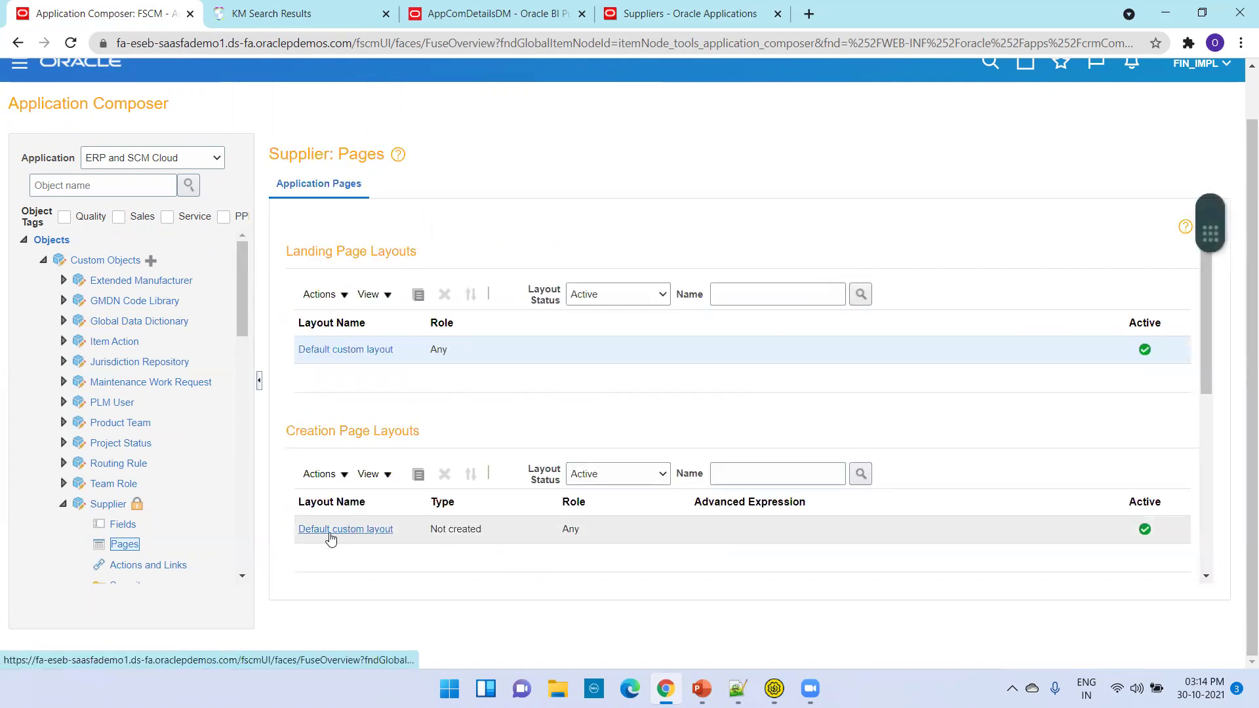
# Step: Add Field1 to the Supplier object's default custom creation layout, save and finish it, and close the KM Search Results page
pyautogui.click(331, 529)
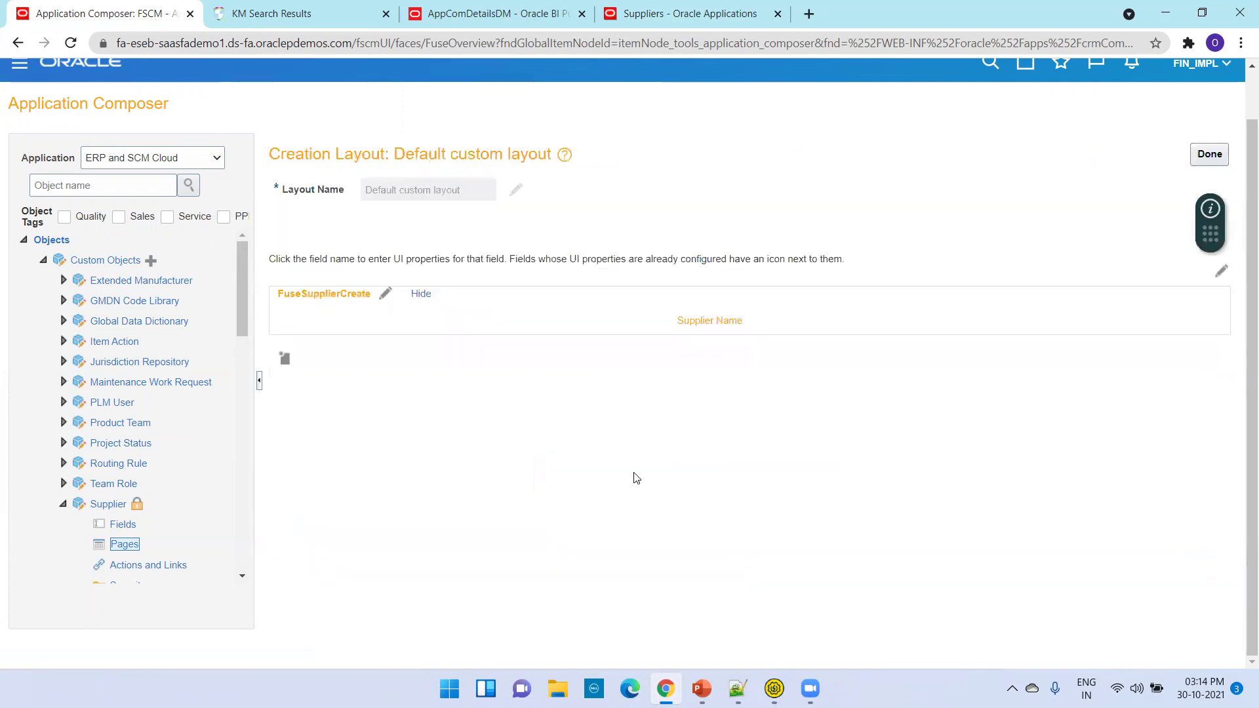
pyautogui.click(385, 293)
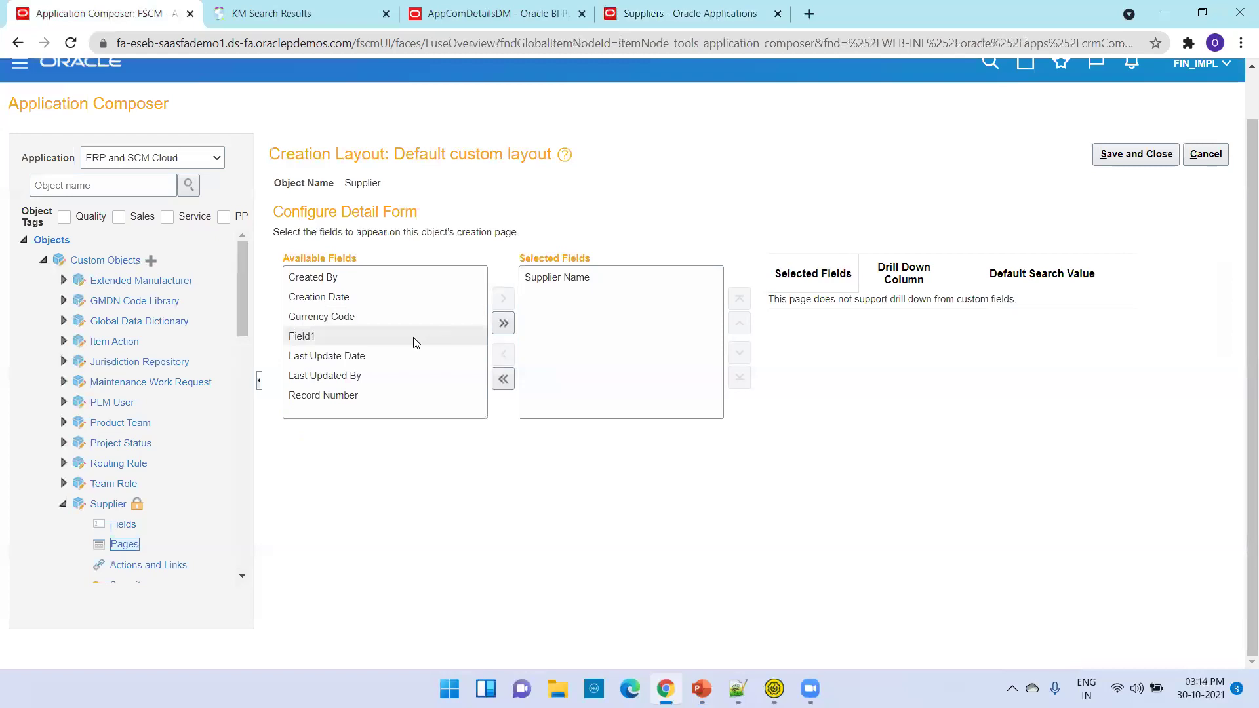
pyautogui.click(503, 298)
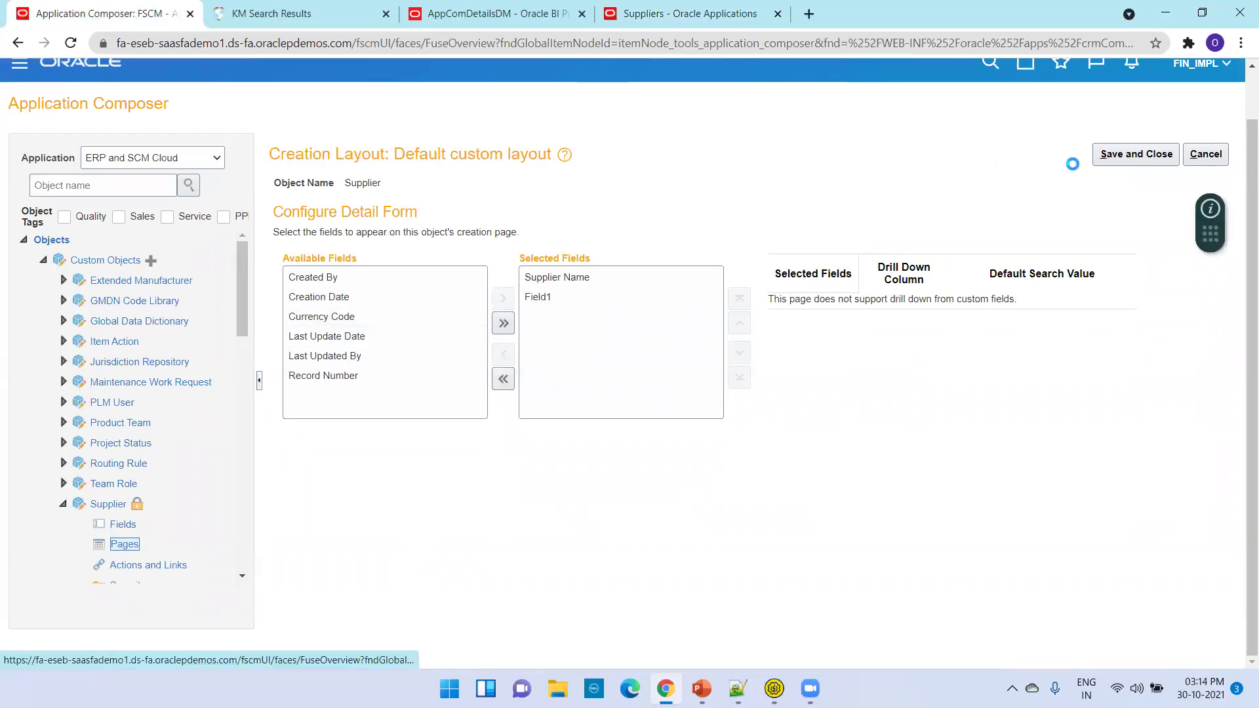
pyautogui.click(1159, 157)
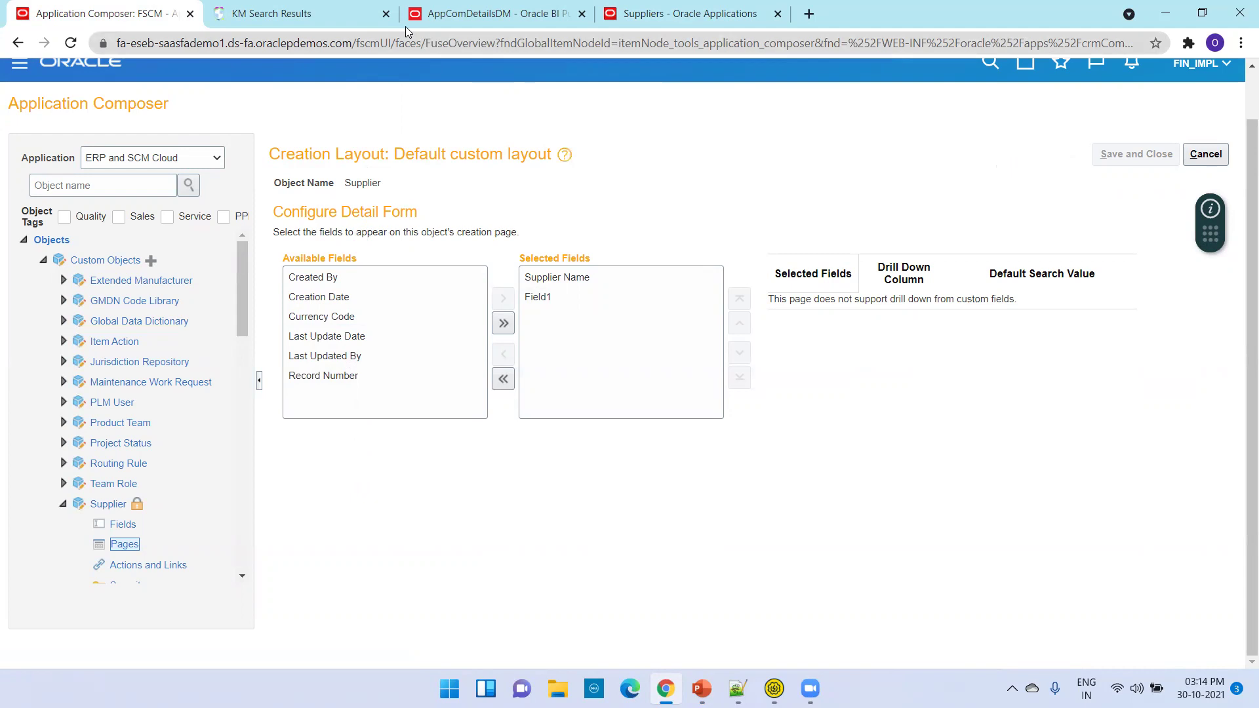
pyautogui.click(386, 14)
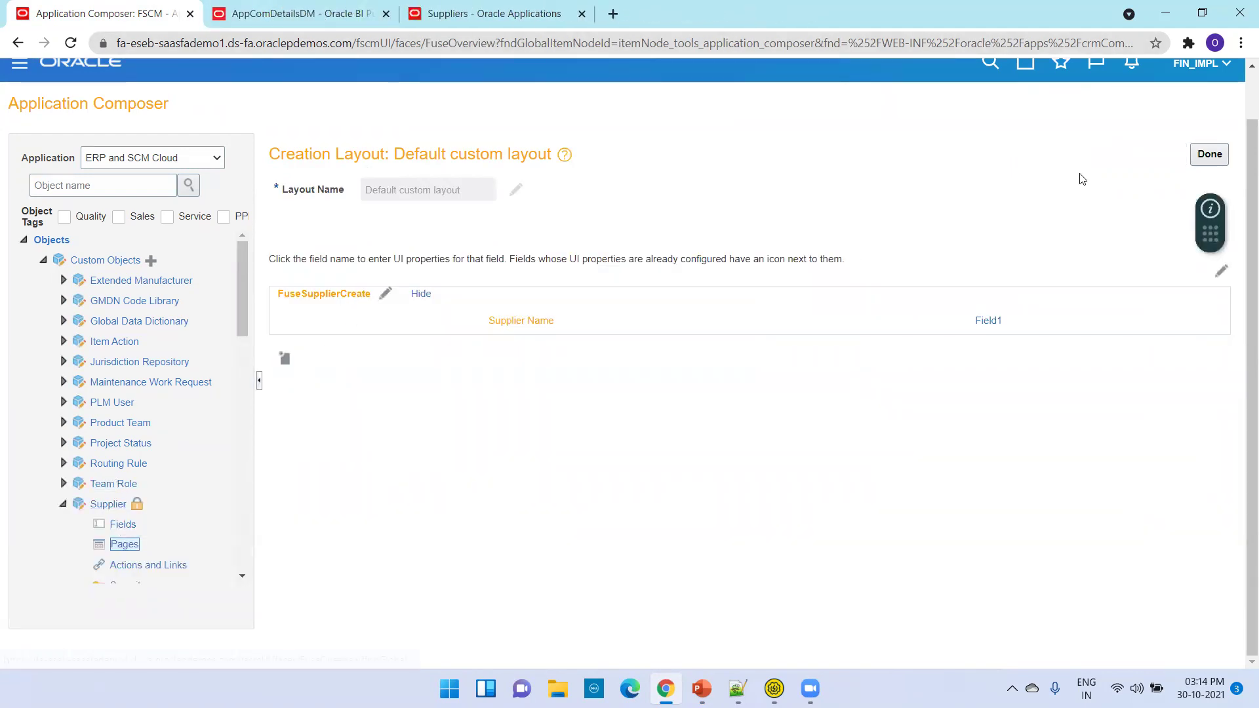
pyautogui.click(1193, 157)
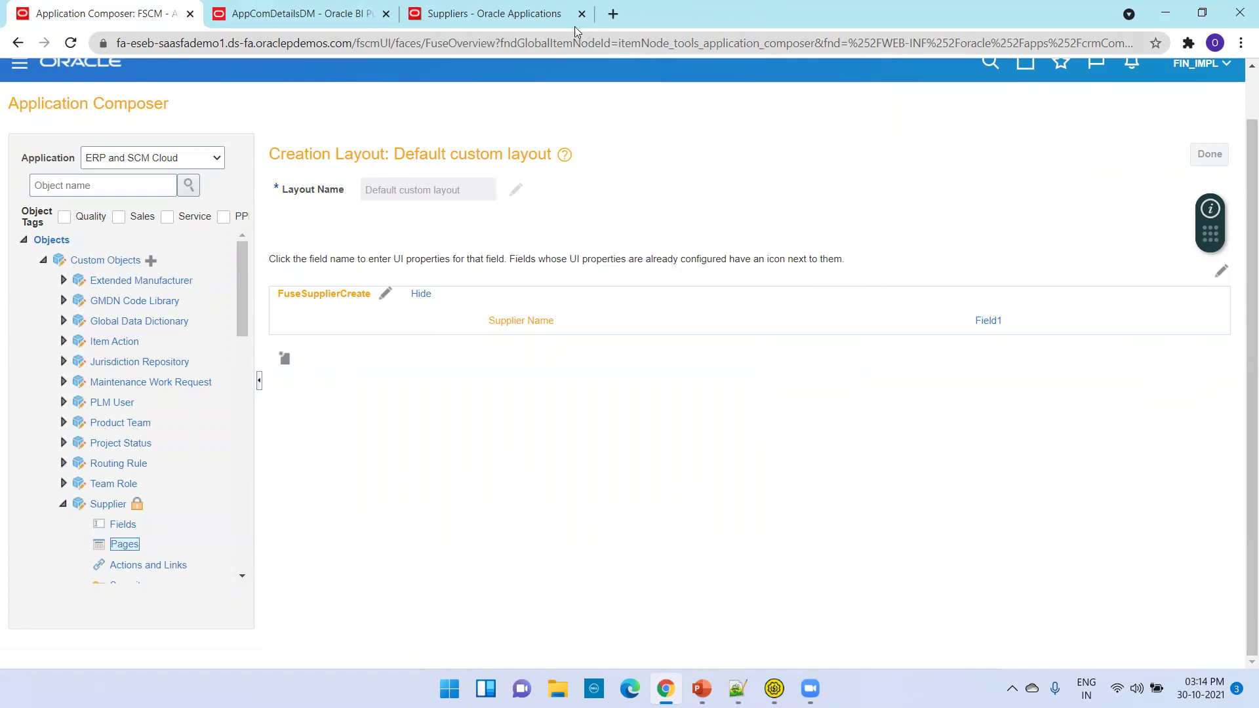
# Step: Reload the Suppliers page and check the summary table for the Field1 column
pyautogui.click(550, 20)
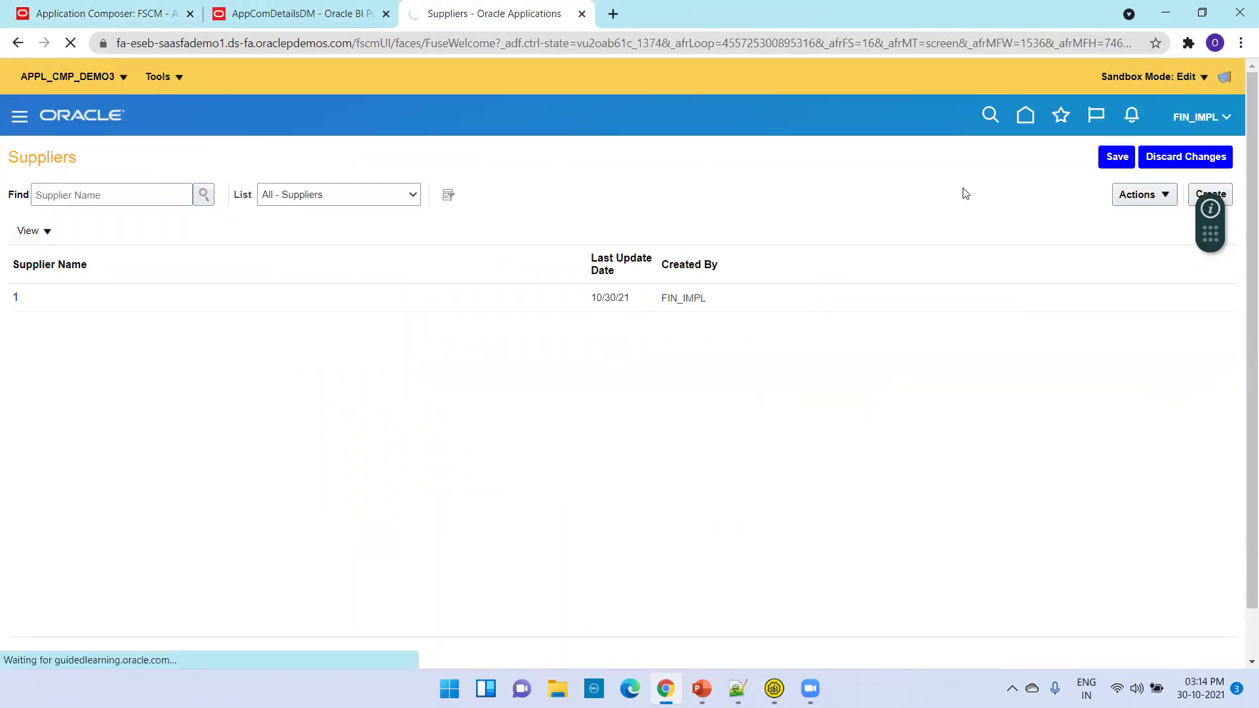
pyautogui.hotkey('ctrl', '1')
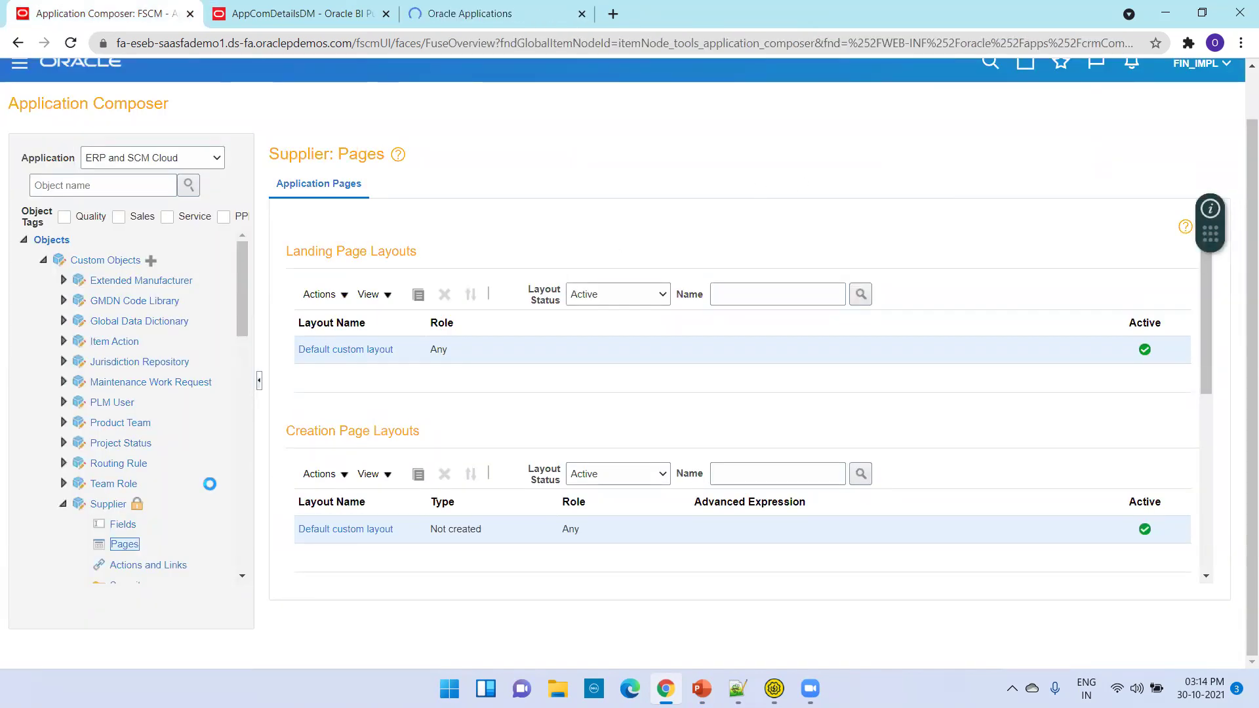
pyautogui.hotkey('ctrl', '2')
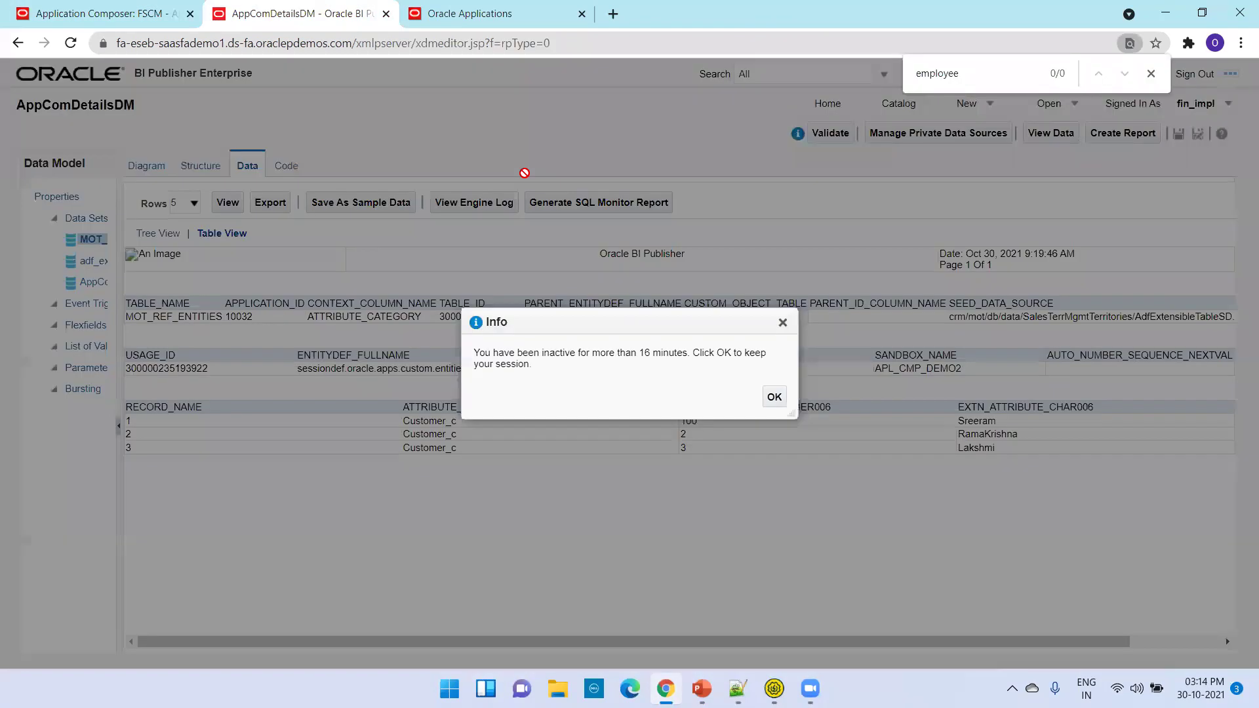
pyautogui.hotkey('ctrl', '3')
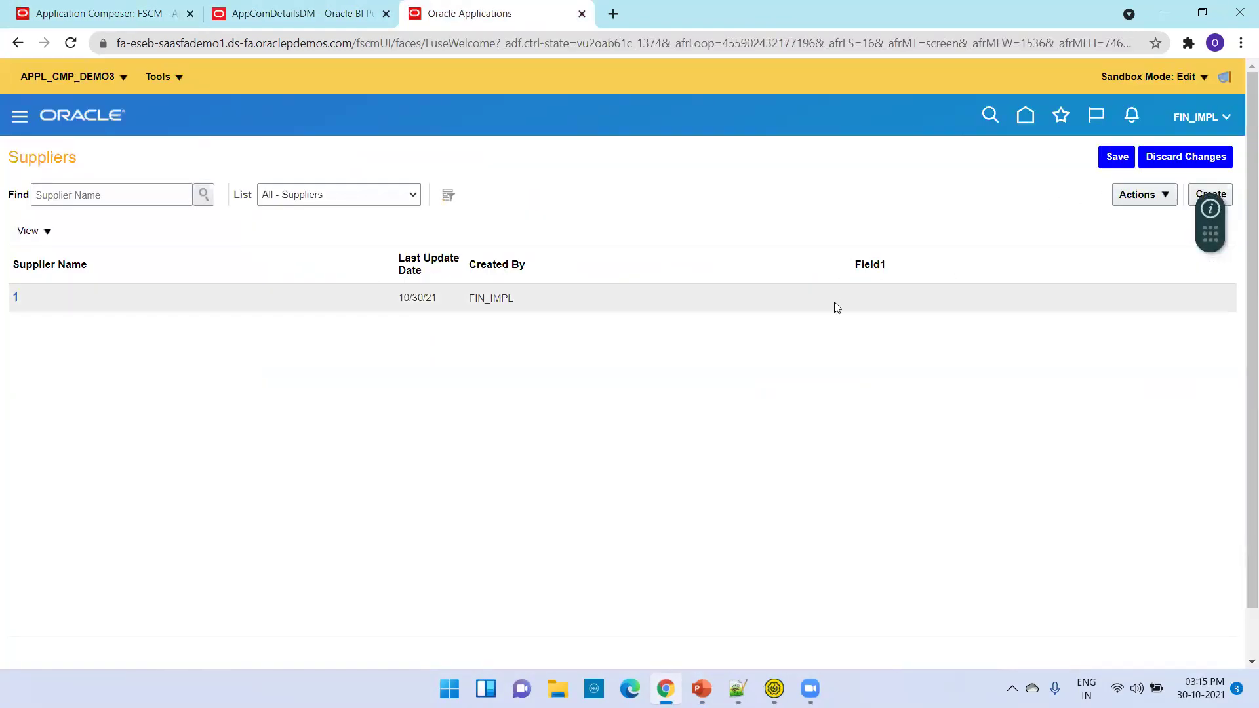
# Step: Create a supplier record with Supplier Name 2 and Field1 Test, then save and close it
pyautogui.click(1196, 190)
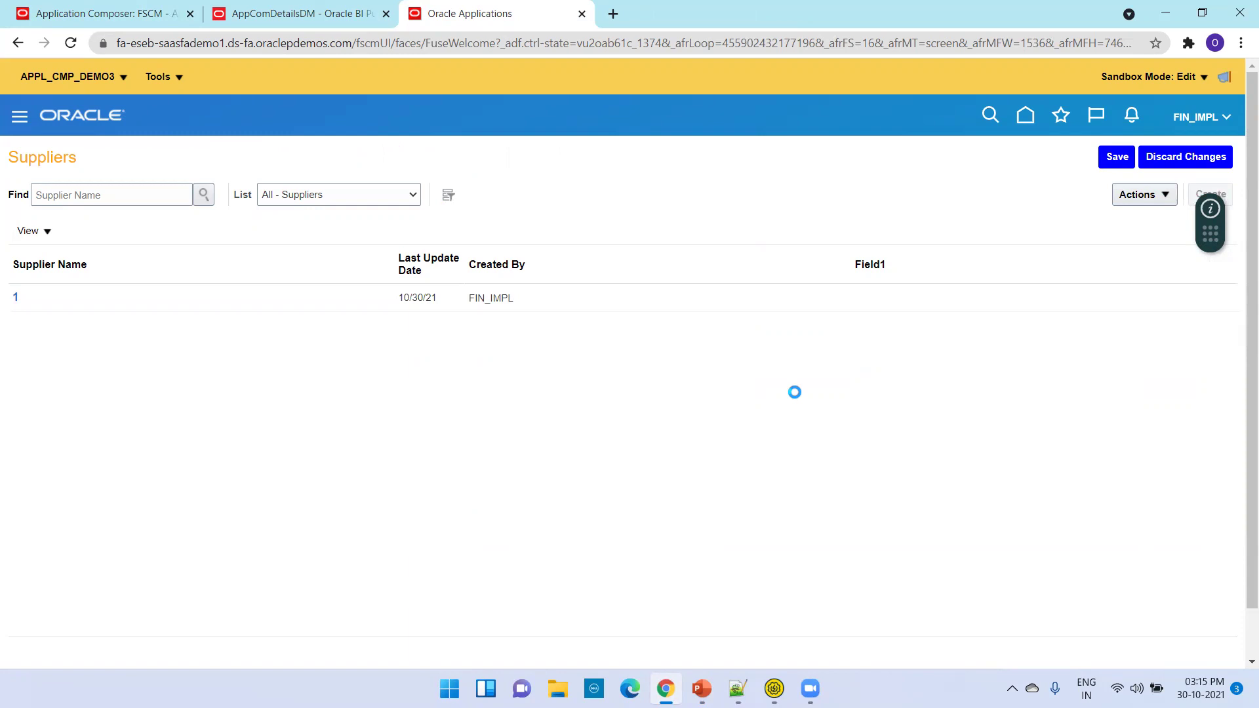
pyautogui.hotkey('ctrl', 'Tab')
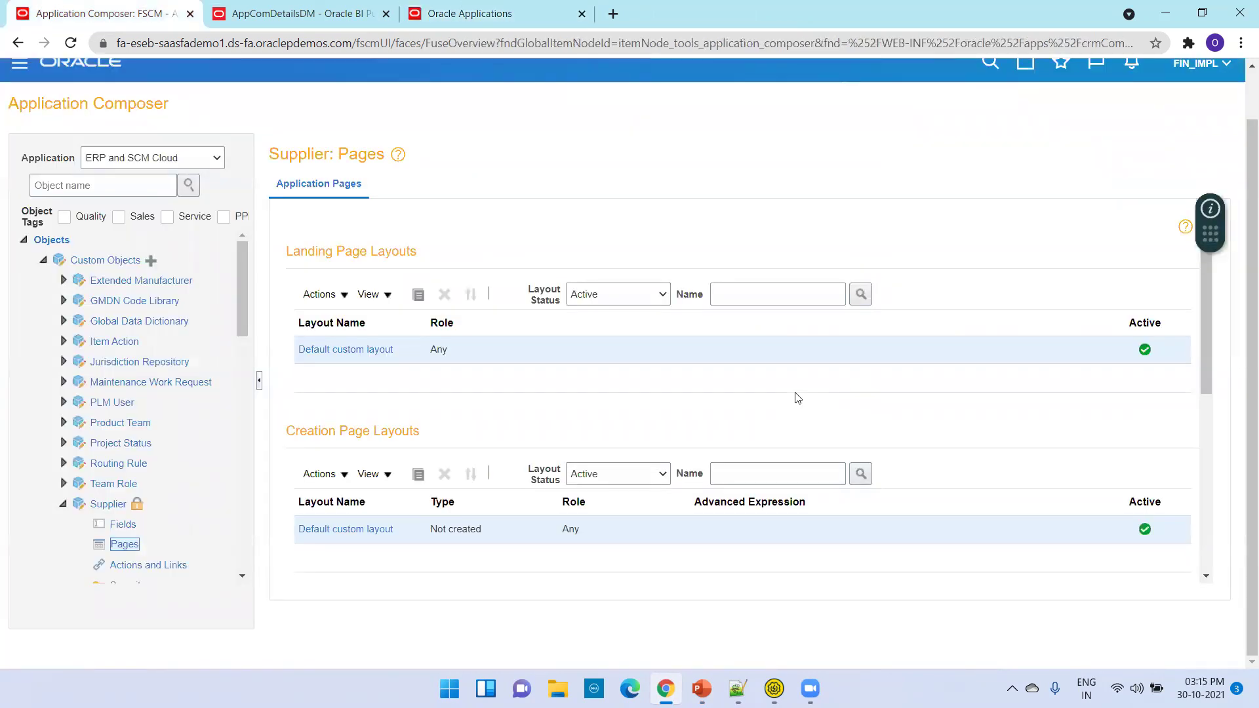
pyautogui.click(525, 21)
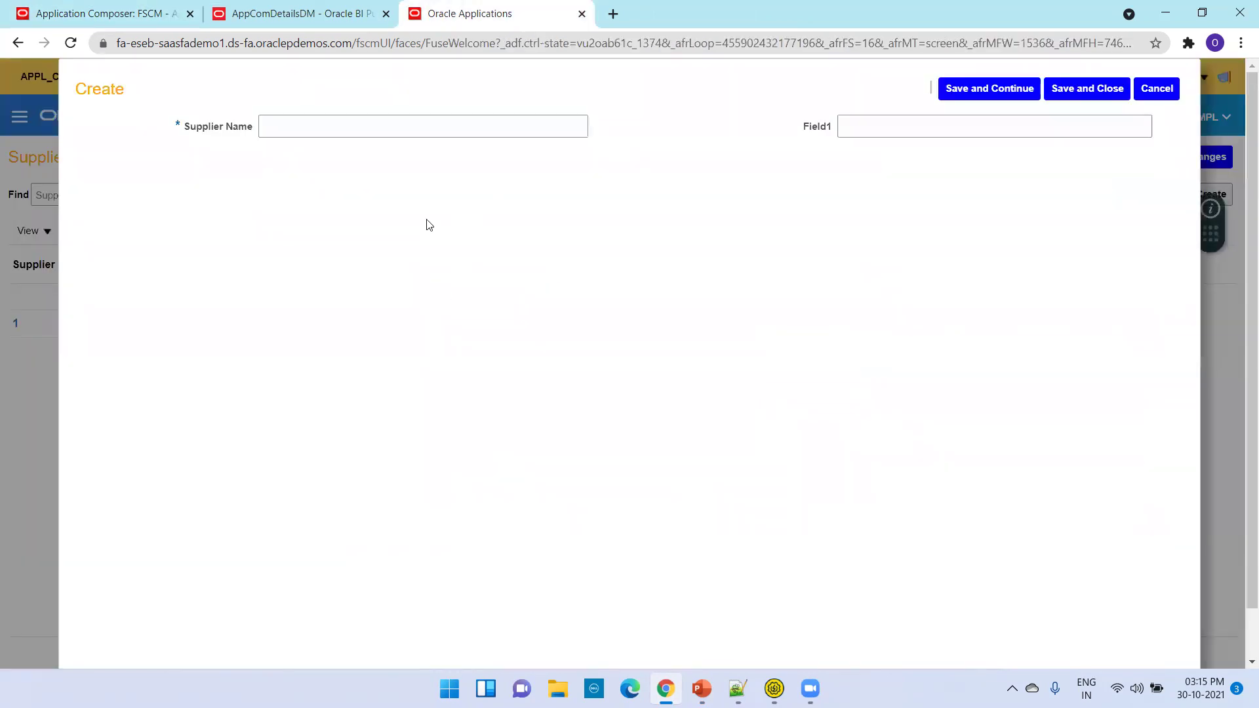
pyautogui.click(429, 124)
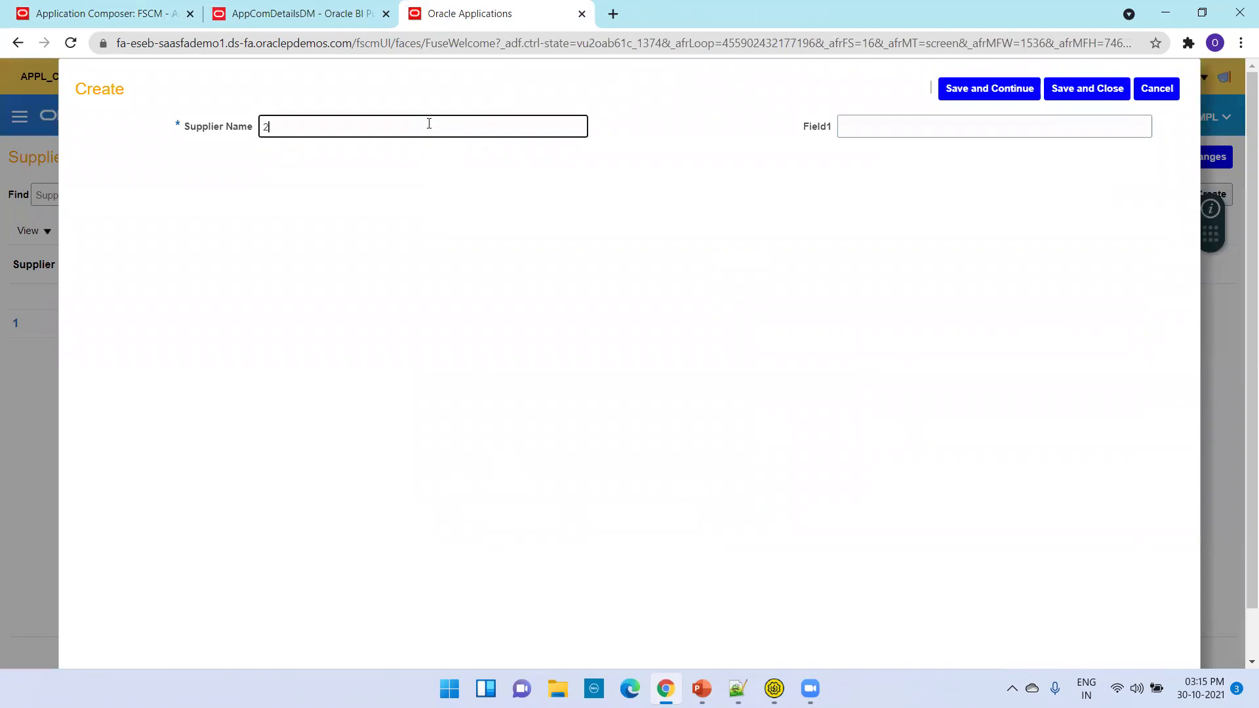
pyautogui.click(993, 122)
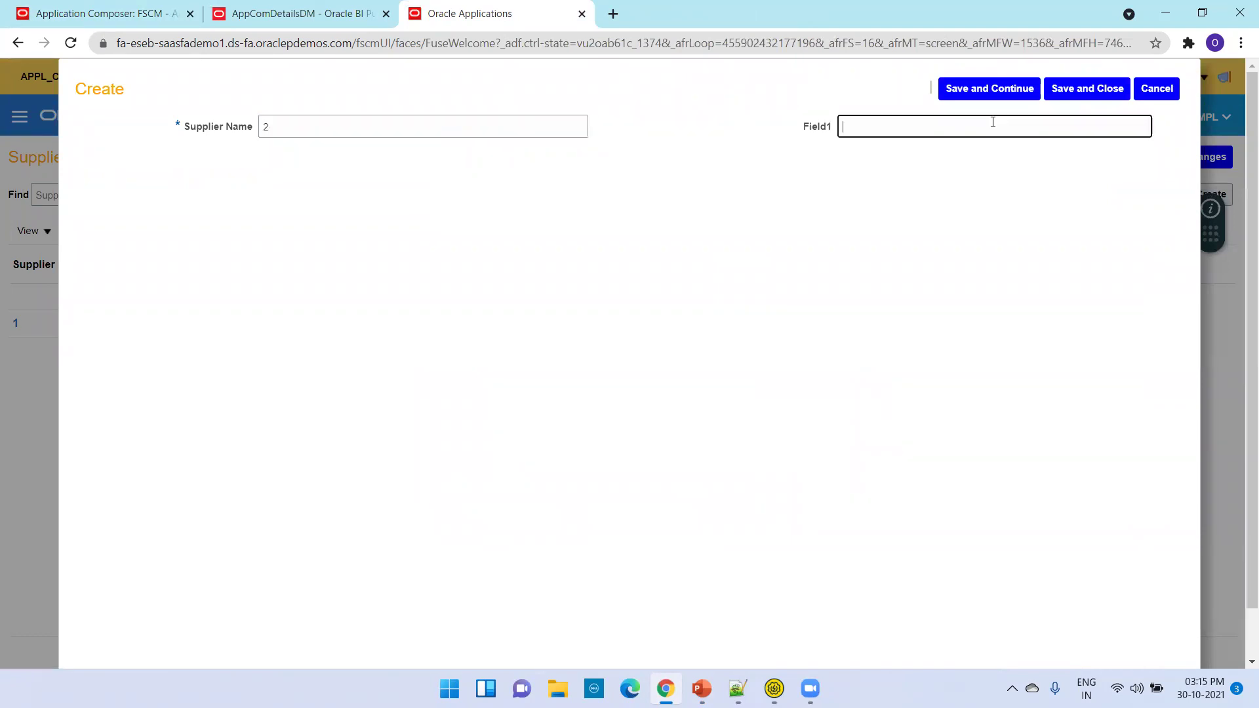
pyautogui.click(1071, 92)
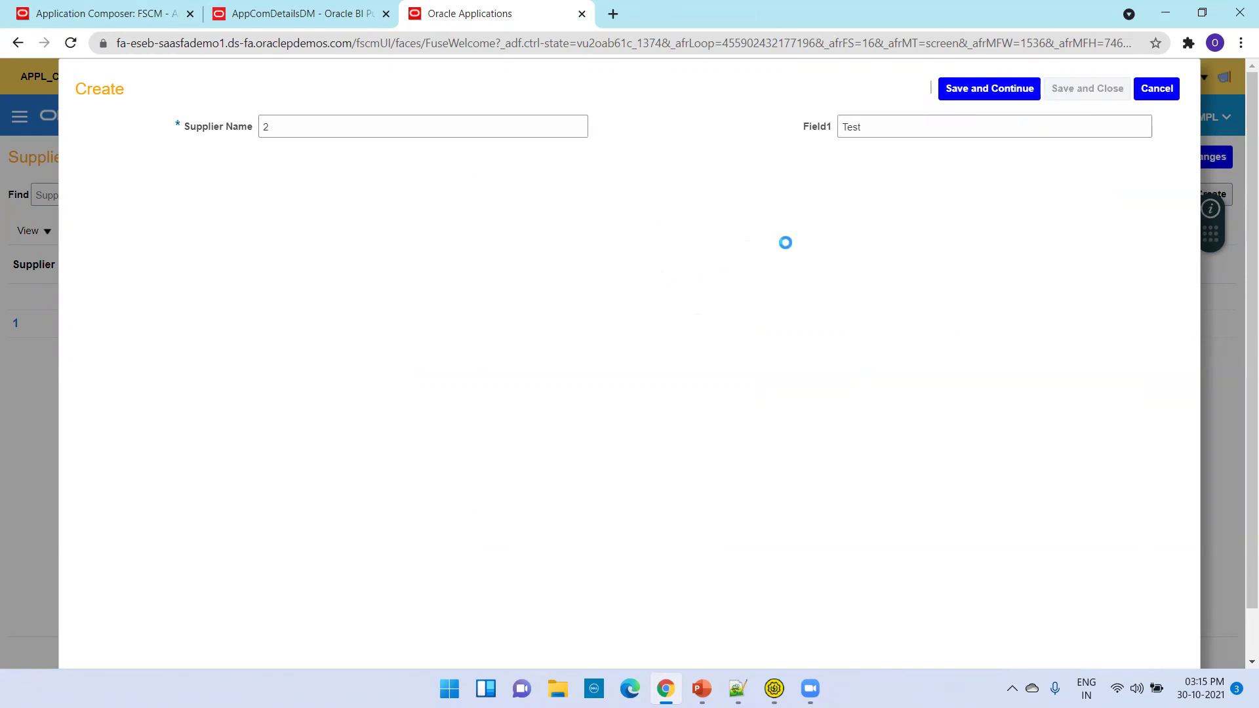
# Step: Return to Application Composer, show the Supplier object's overview, and select its API name Supplier_c for copying
pyautogui.hotkey('ctrl', 'Tab')
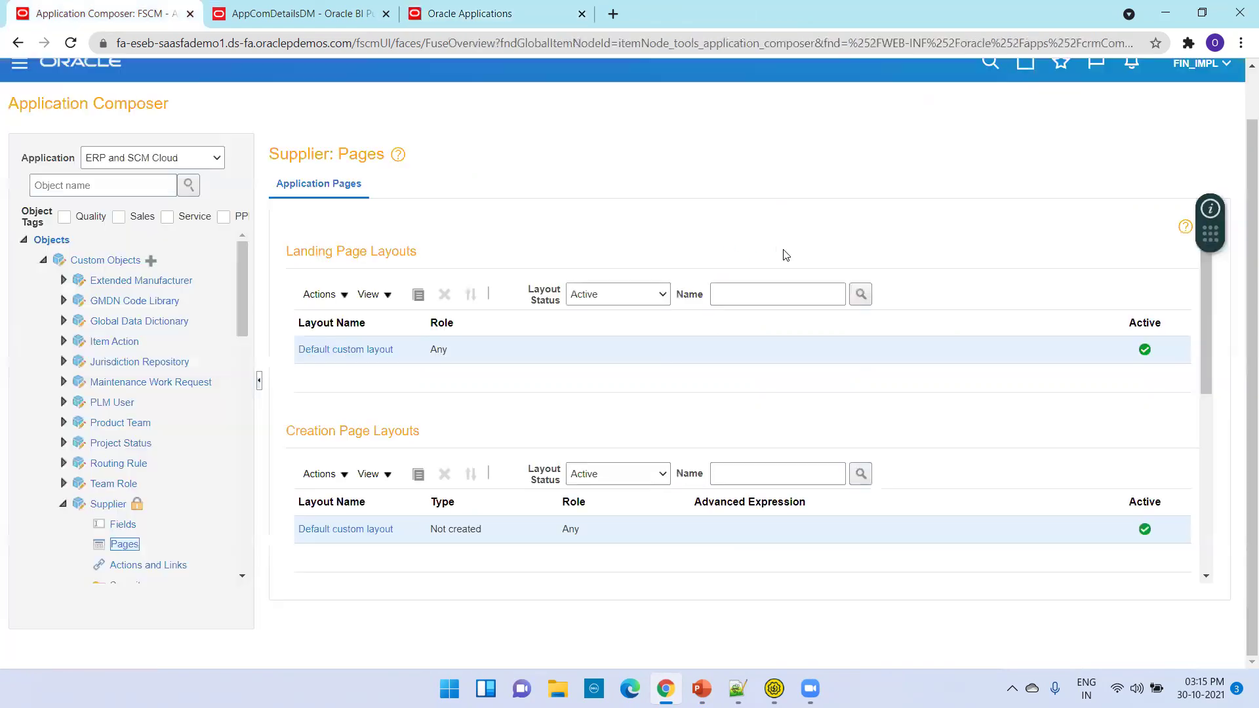
pyautogui.click(107, 505)
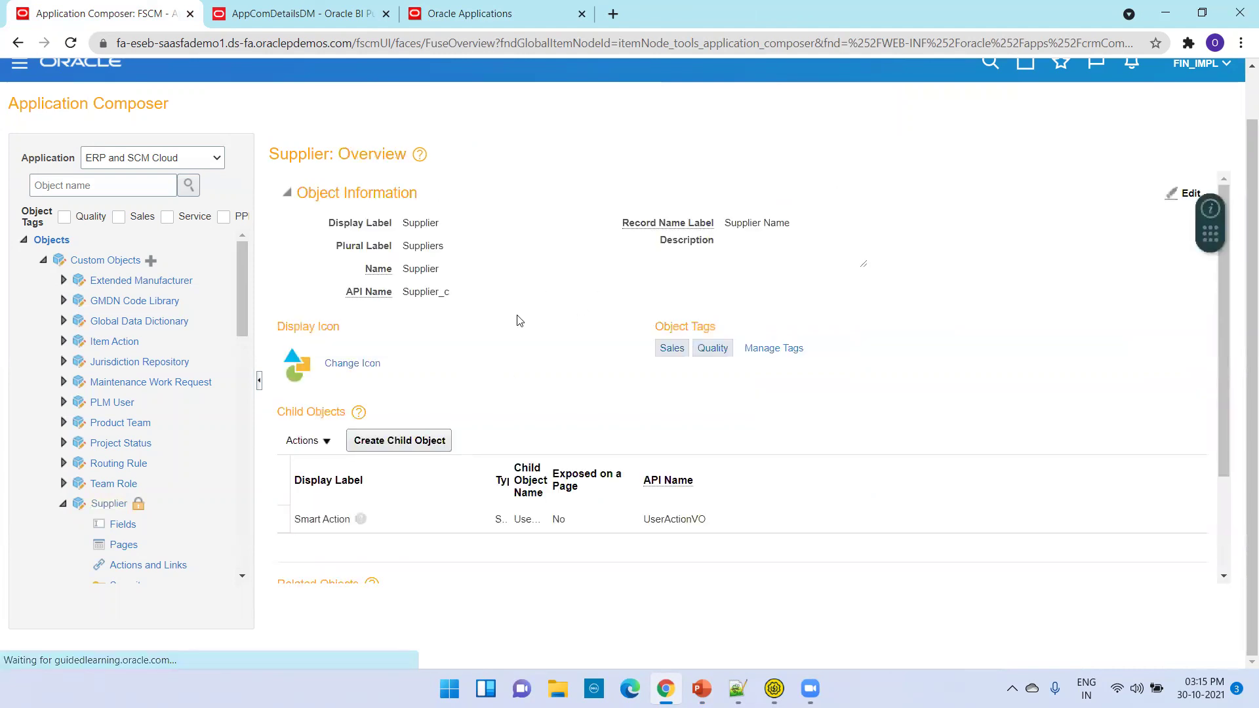
pyautogui.doubleClick(417, 293)
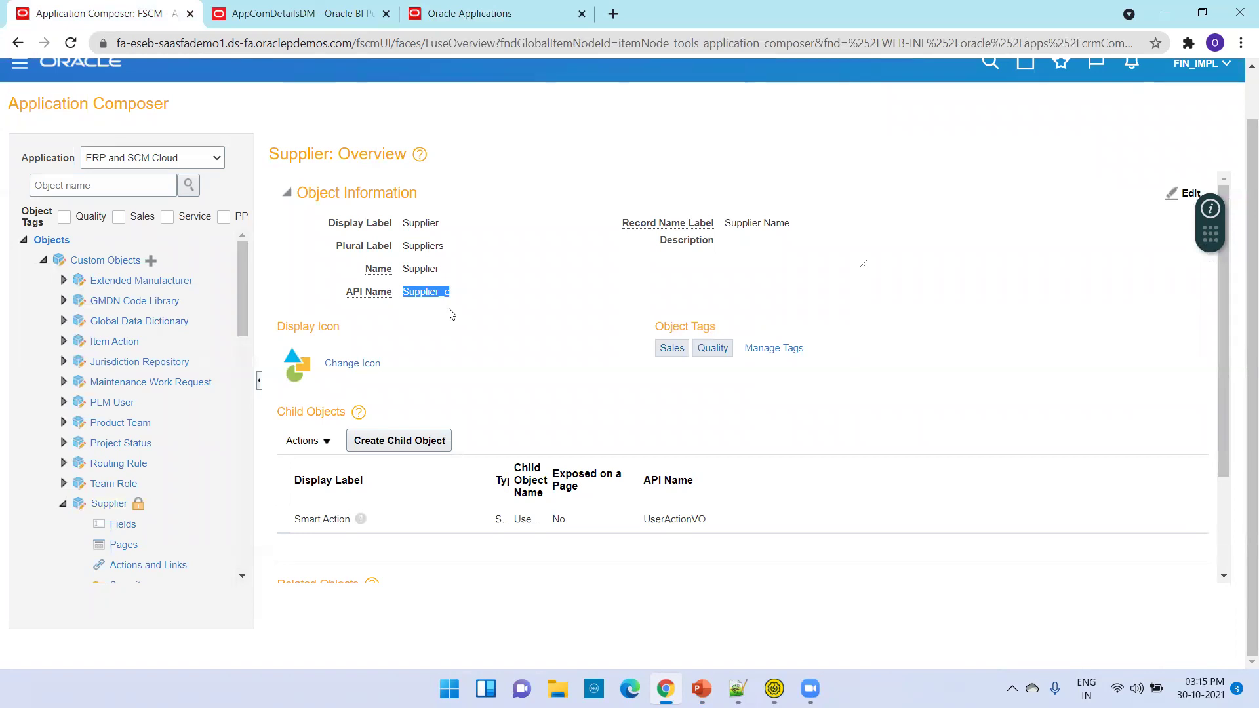
# Step: Switch to BI Publisher, reload the expired session, and reopen the AppComDetailsDM data model for editing from the catalog, discarding the untitled one
pyautogui.click(295, 5)
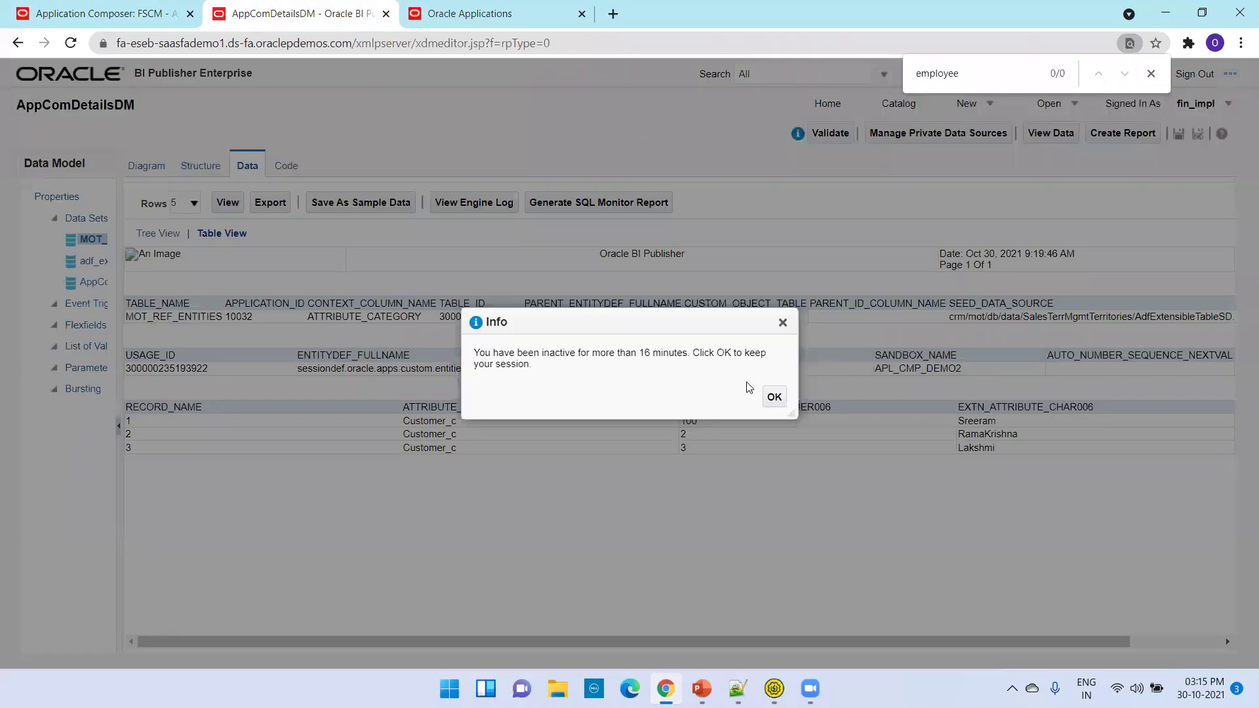
pyautogui.click(776, 396)
pyautogui.press('F5')
pyautogui.press('Return')
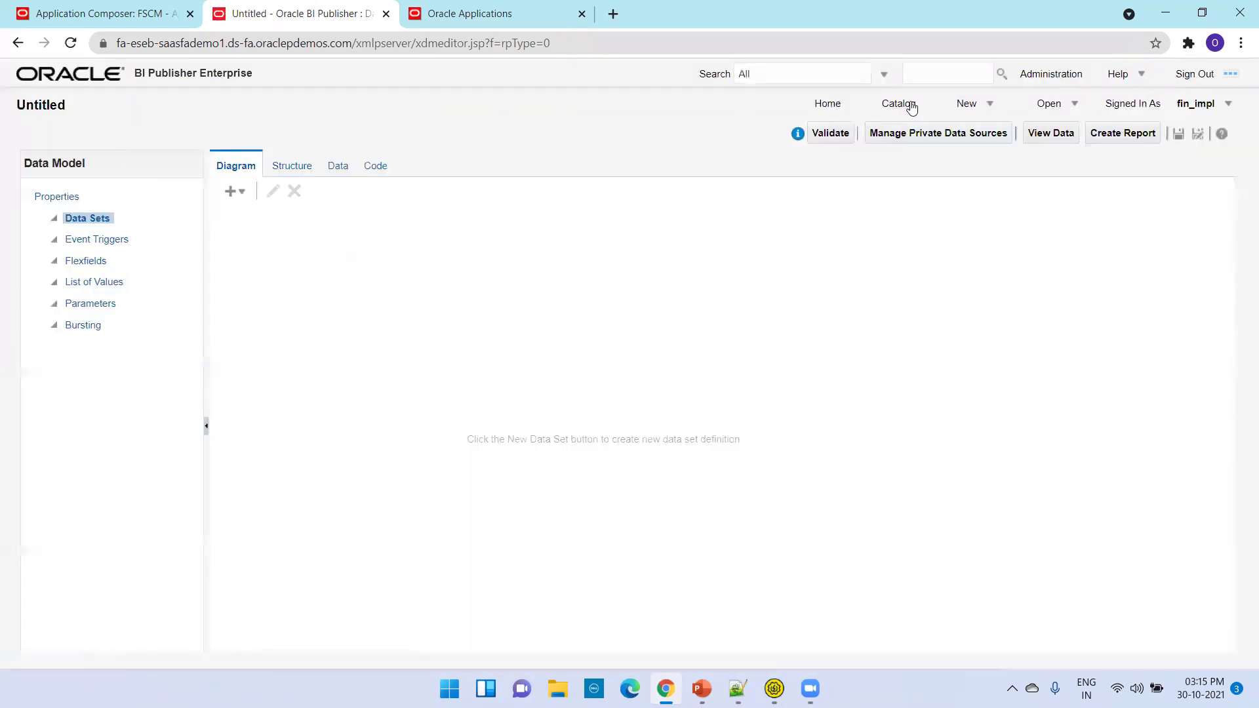
pyautogui.click(900, 104)
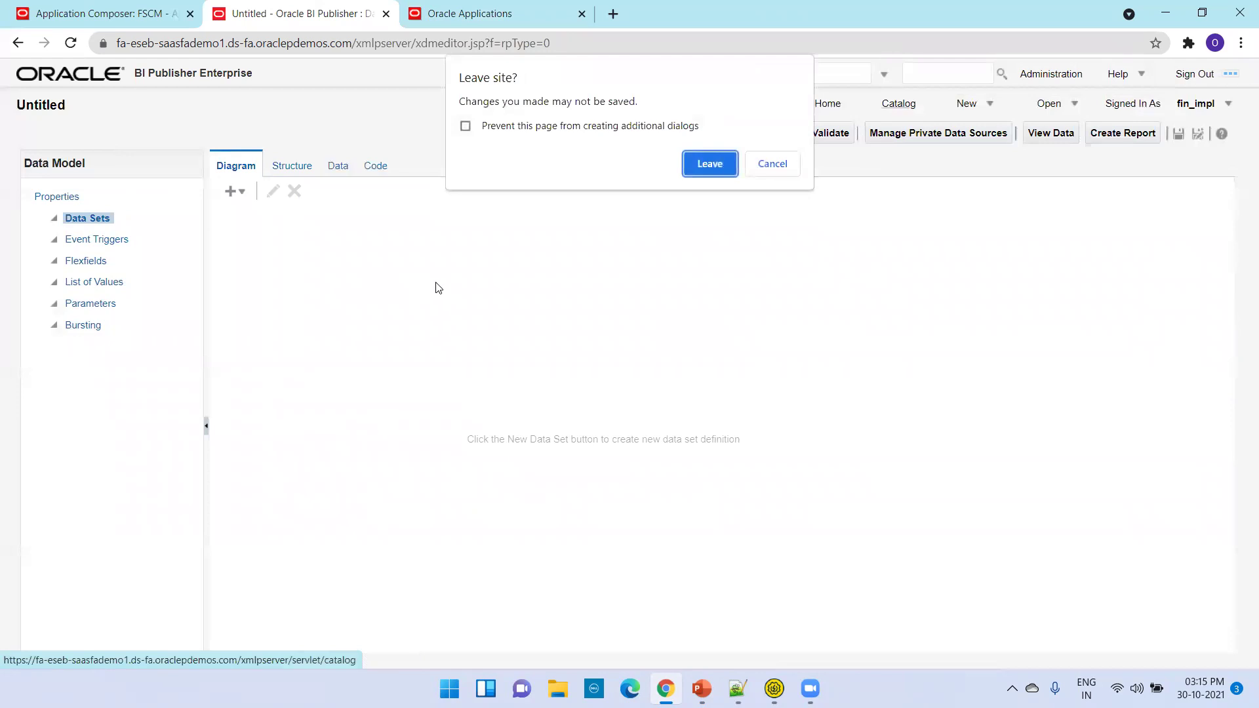
pyautogui.click(710, 163)
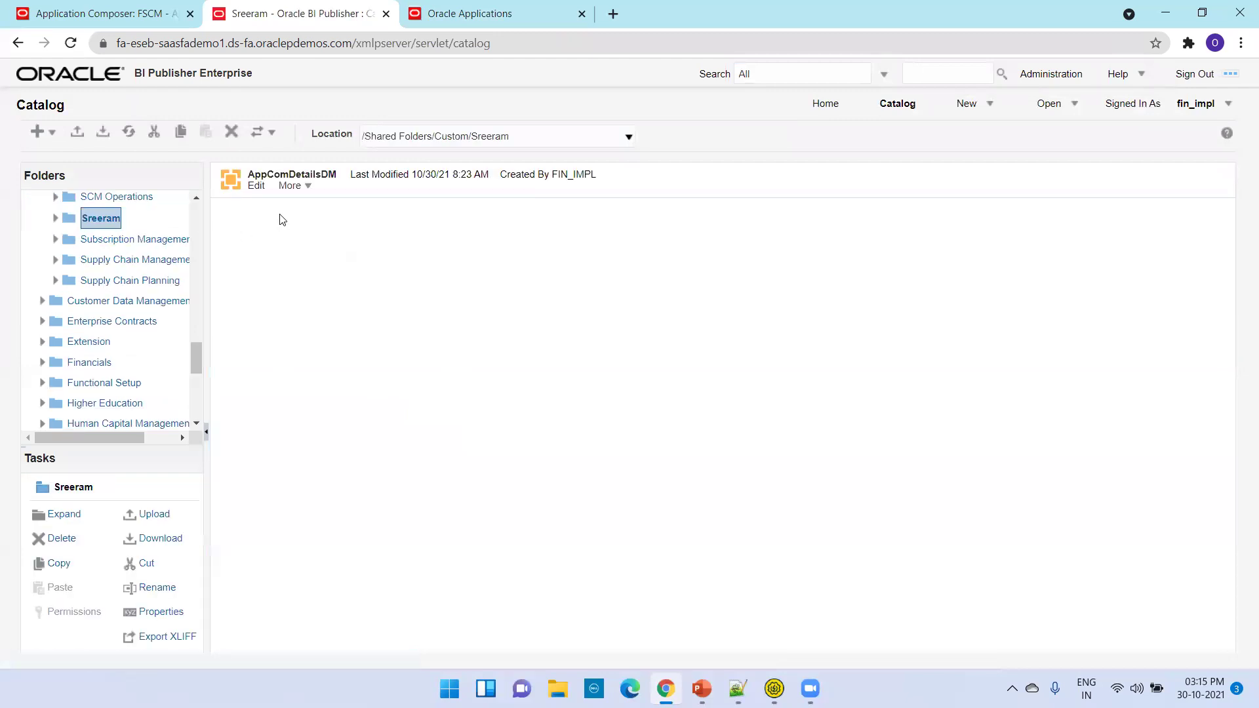
pyautogui.click(256, 186)
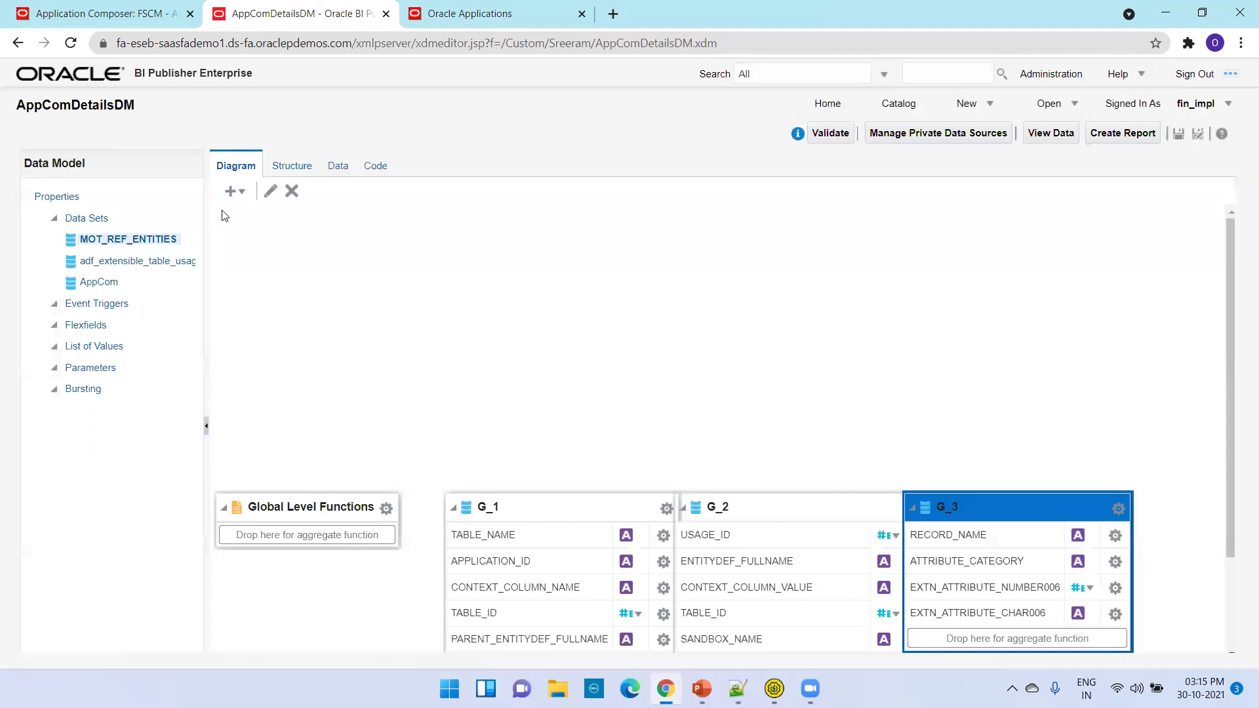
# Step: Change the MOT_REF_ENTITIES data set's query to select * where ATTRIBUTE_CATEGORY='Supplier_c'
pyautogui.click(270, 191)
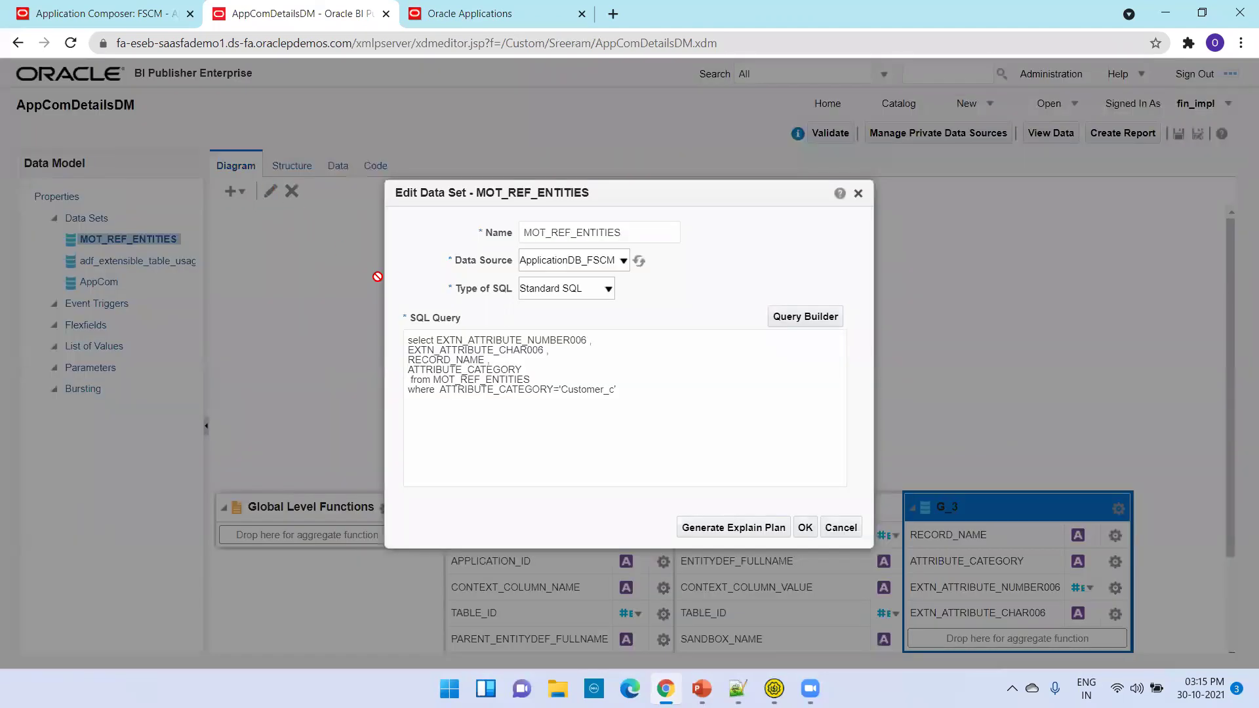
pyautogui.doubleClick(580, 389)
pyautogui.write('Supplier_c')
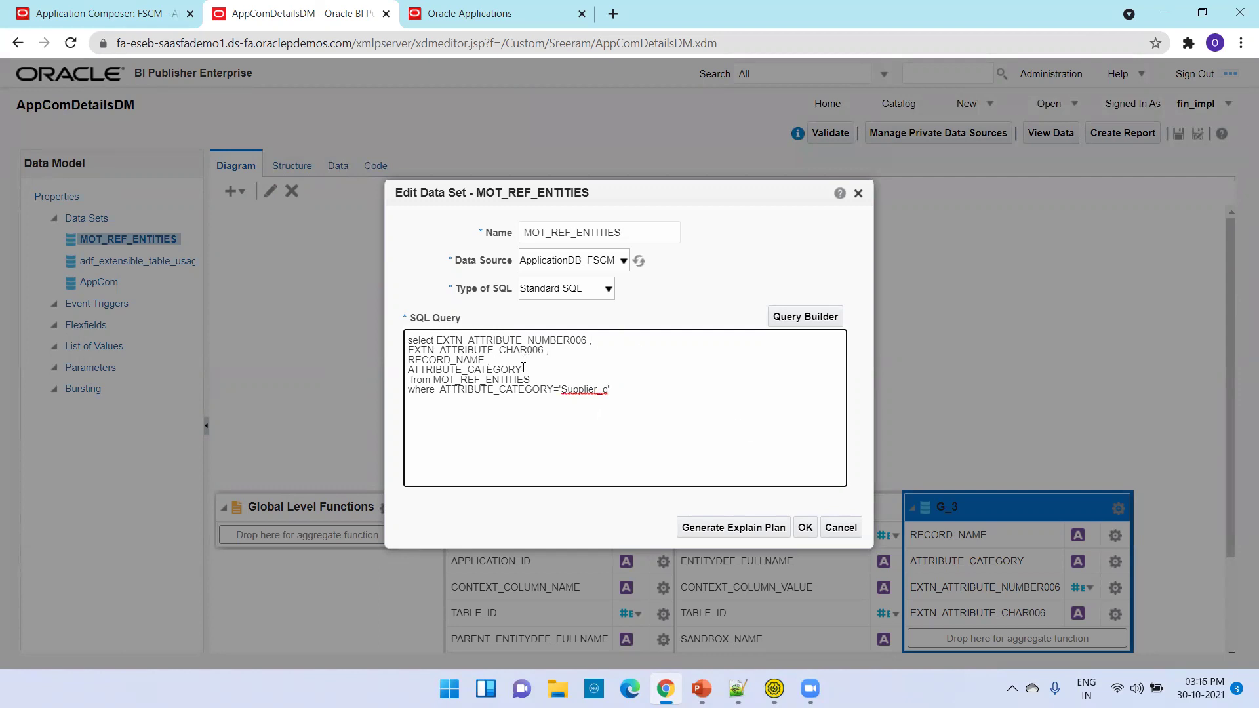
pyautogui.moveTo(524, 369); pyautogui.dragTo(437, 340)
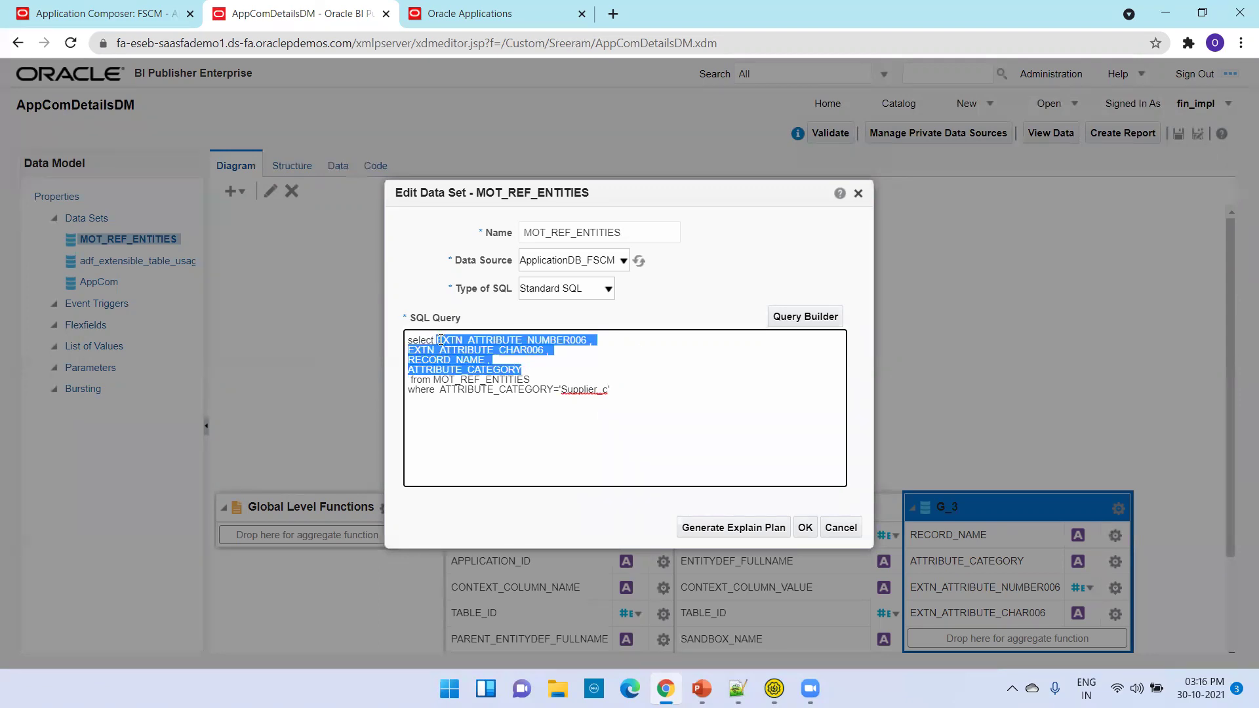
pyautogui.press('BackSpace')
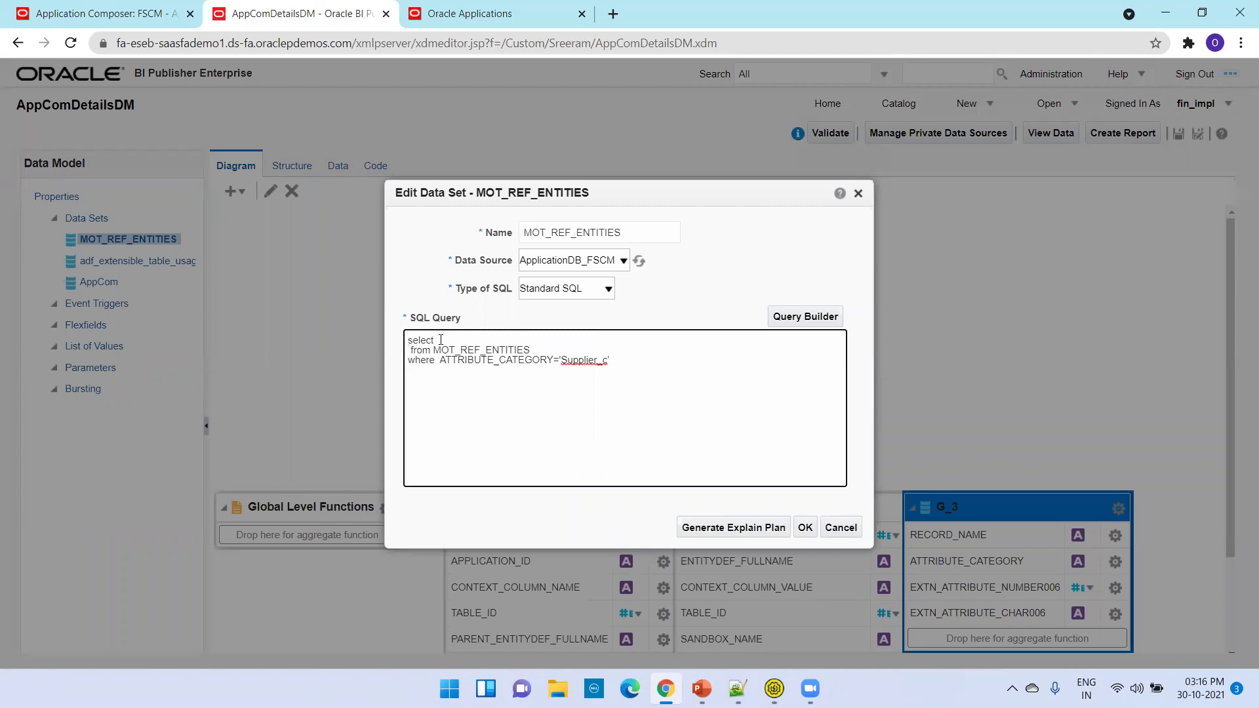
pyautogui.click(806, 527)
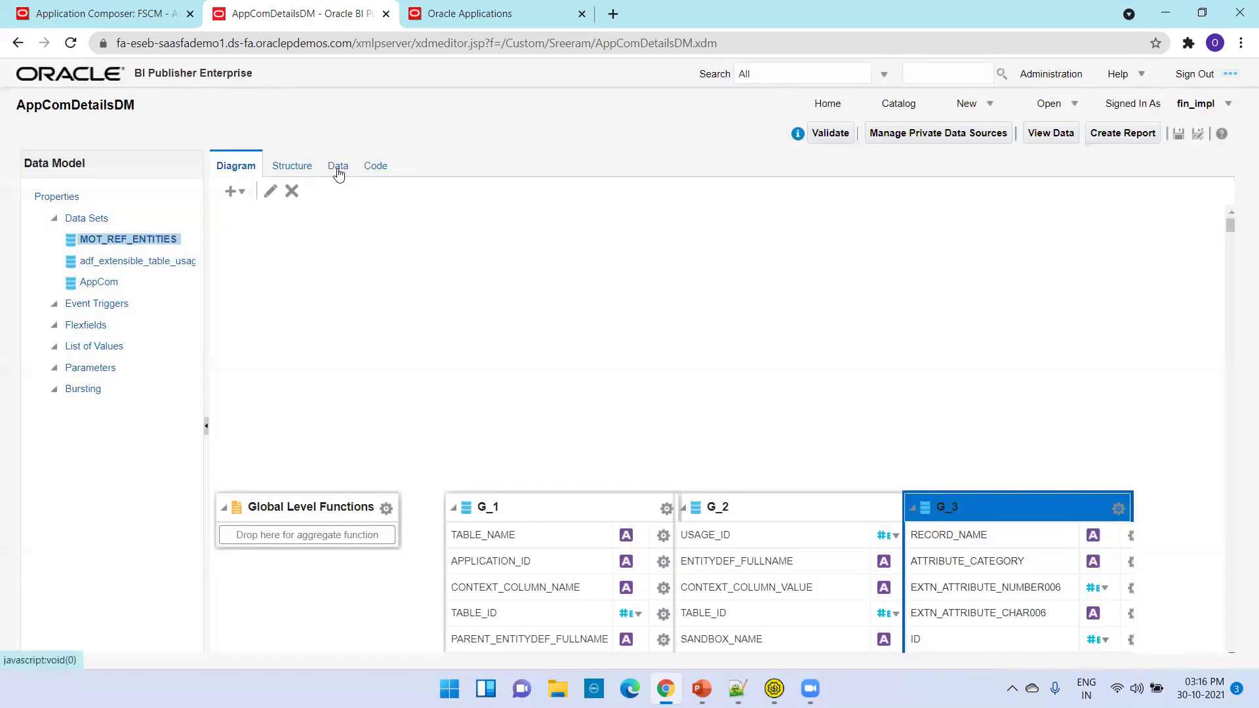
# Step: Preview the data model's output and recheck the SQL query of the MOT_REF_ENTITIES data set
pyautogui.click(335, 168)
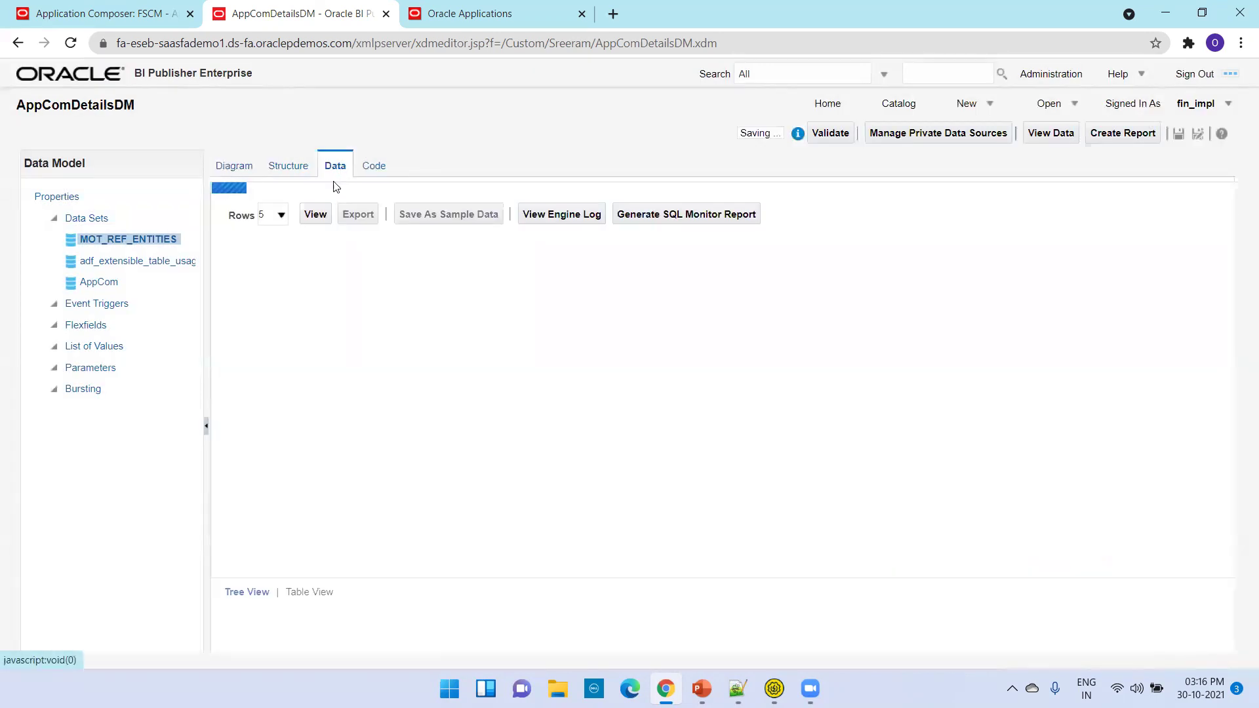
pyautogui.click(316, 203)
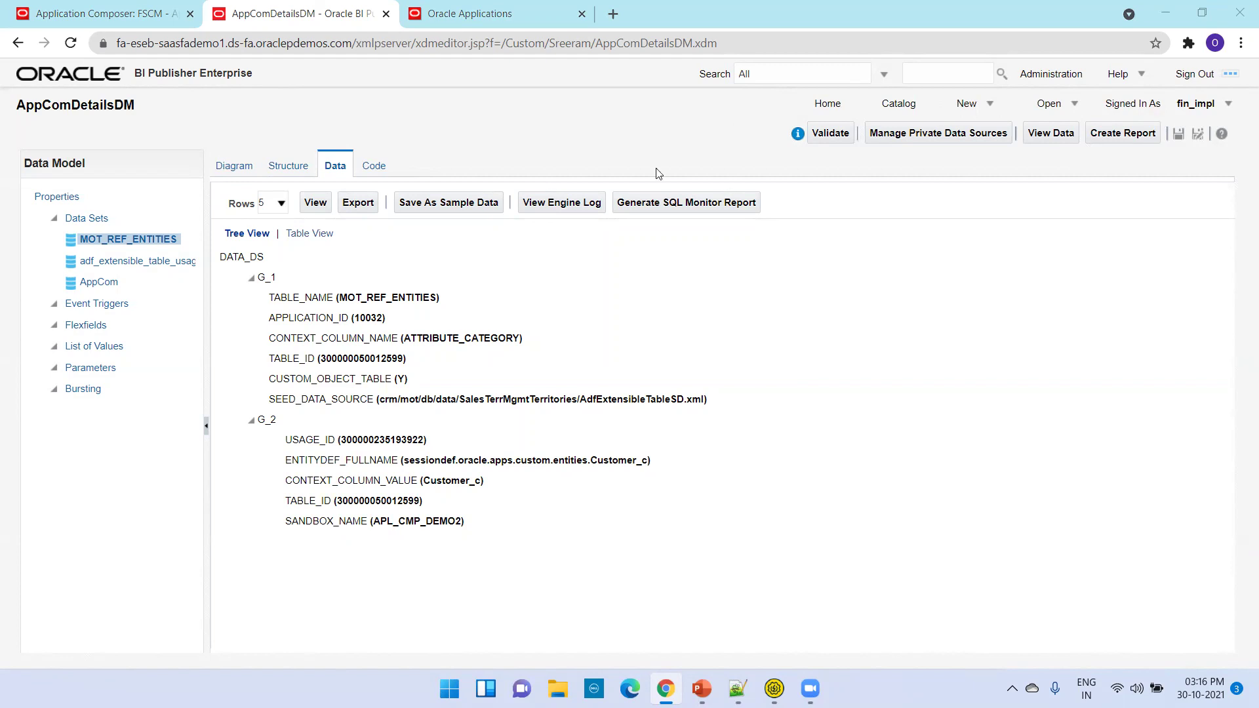
pyautogui.click(240, 172)
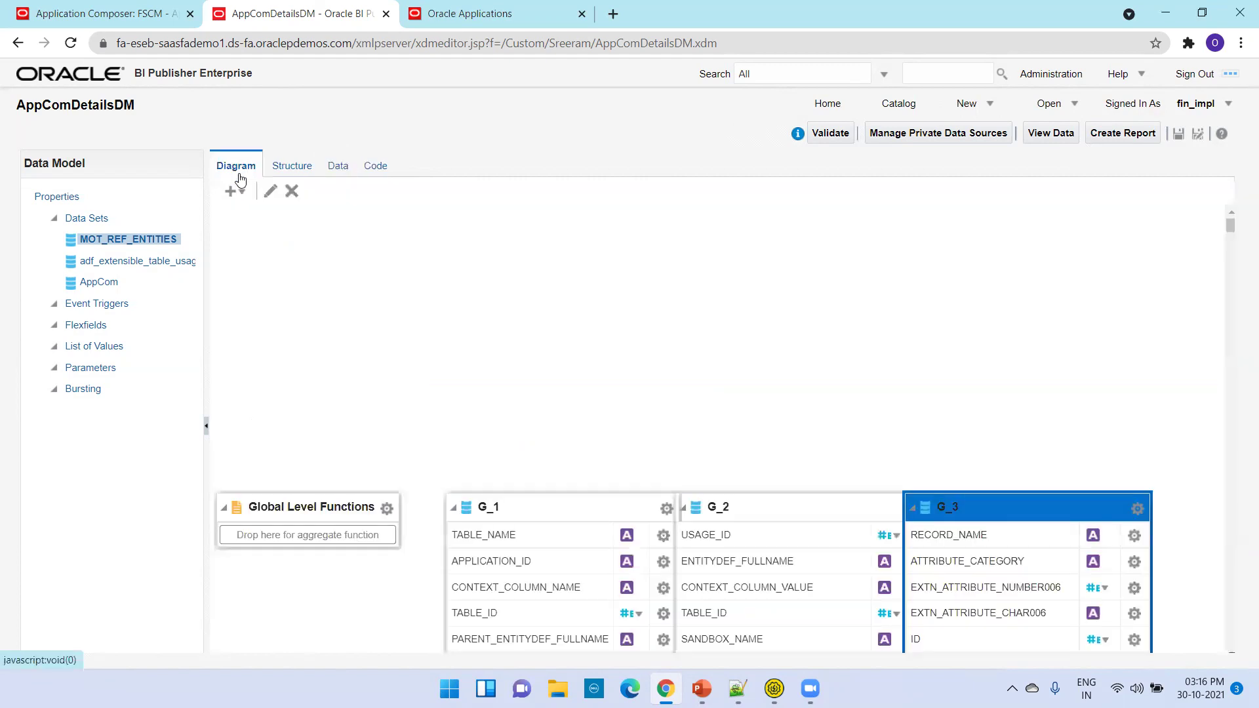
pyautogui.click(269, 192)
pyautogui.click(627, 360)
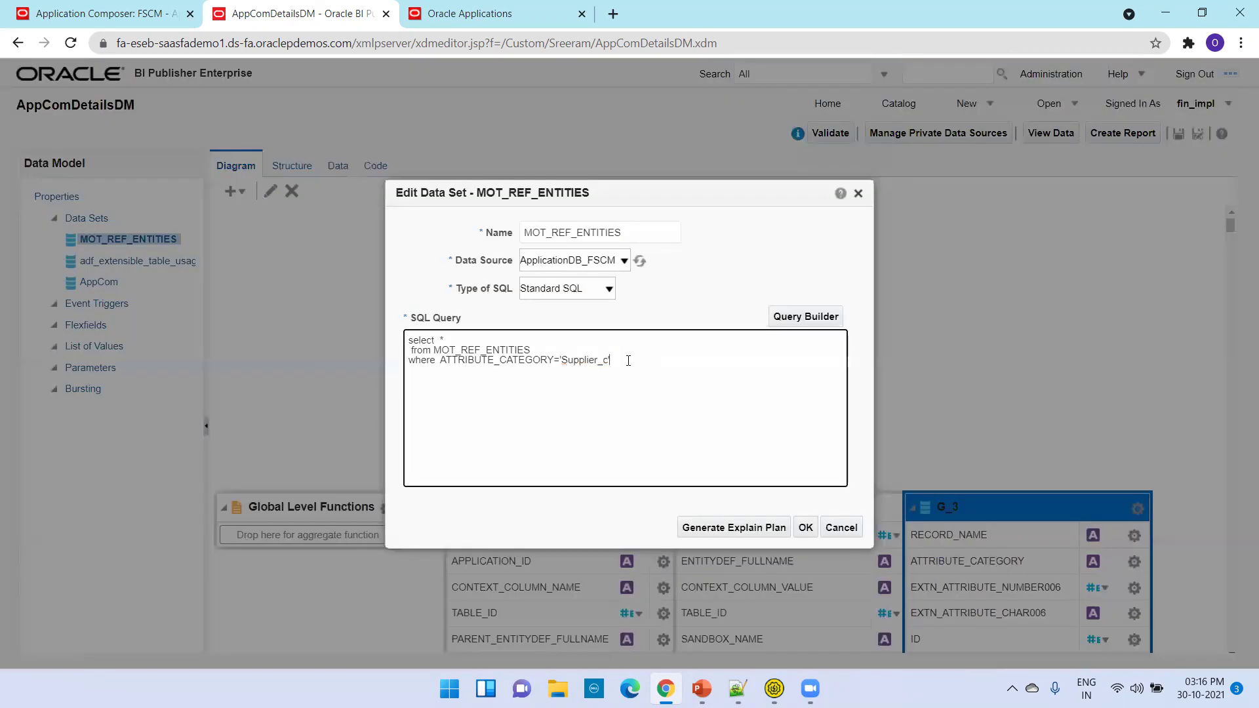
pyautogui.click(807, 530)
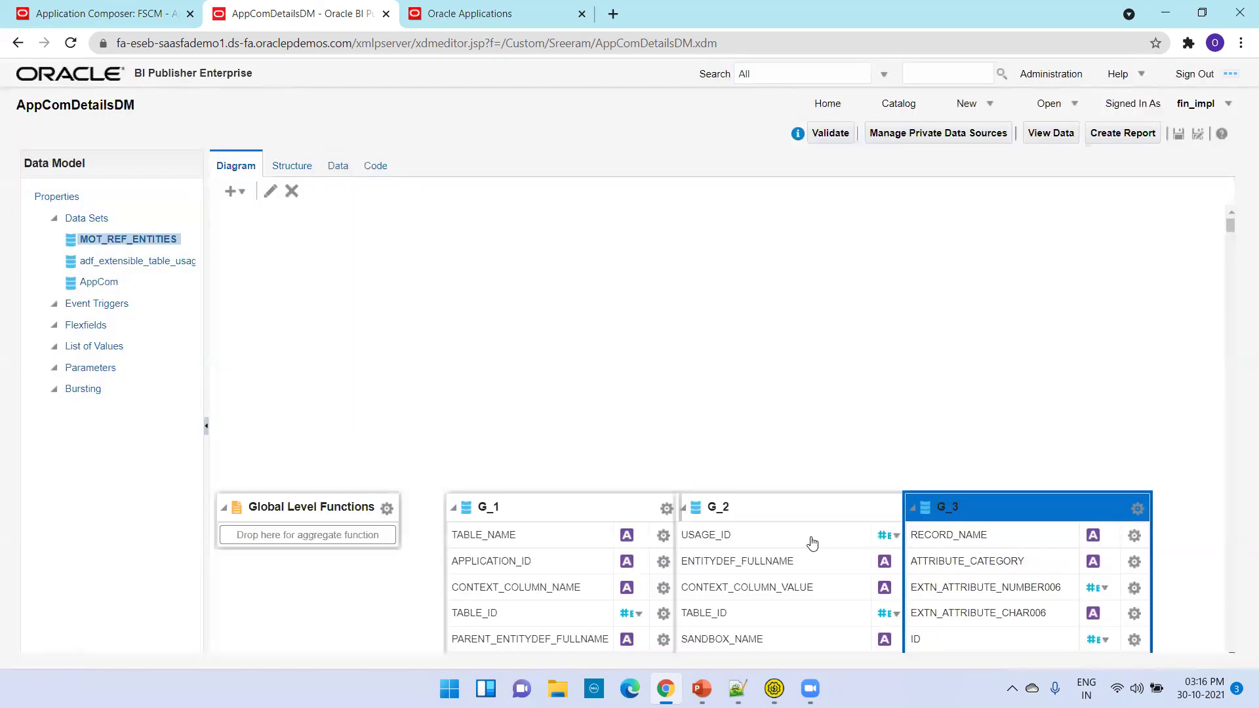
# Step: Save the AppComDetailsDM data model and view its output data as a table
pyautogui.click(1178, 135)
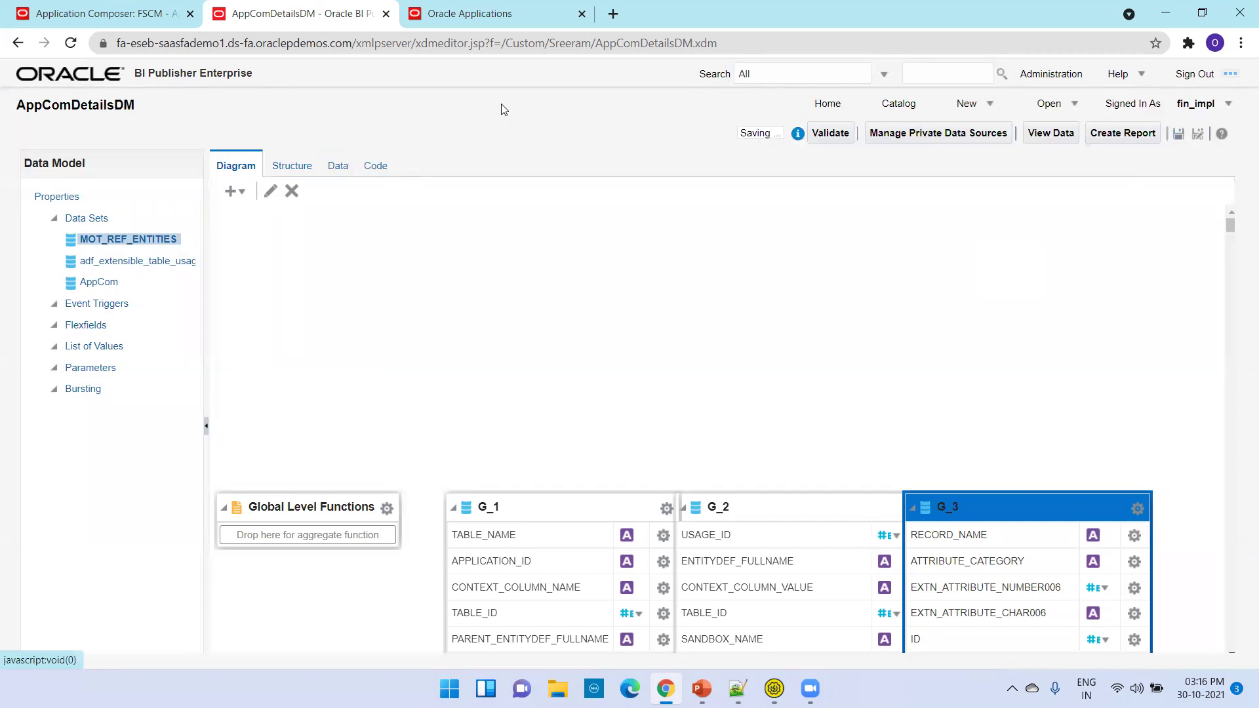
pyautogui.click(337, 168)
pyautogui.click(319, 201)
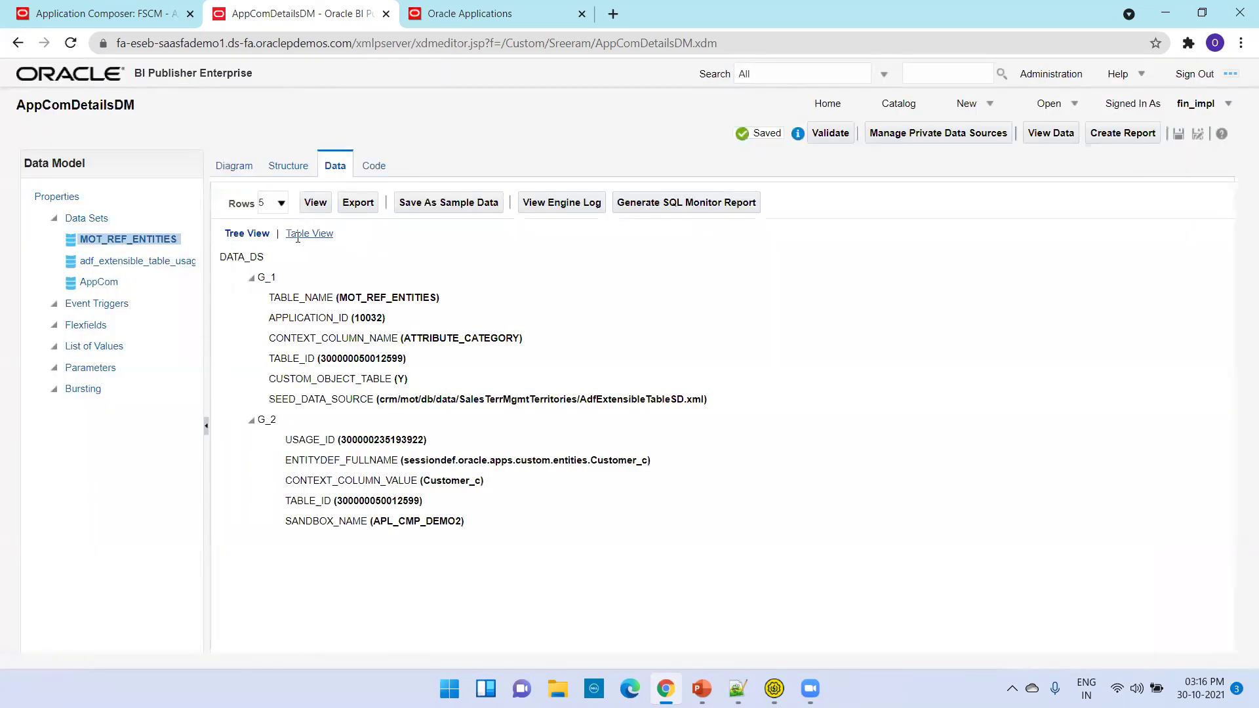
pyautogui.click(297, 235)
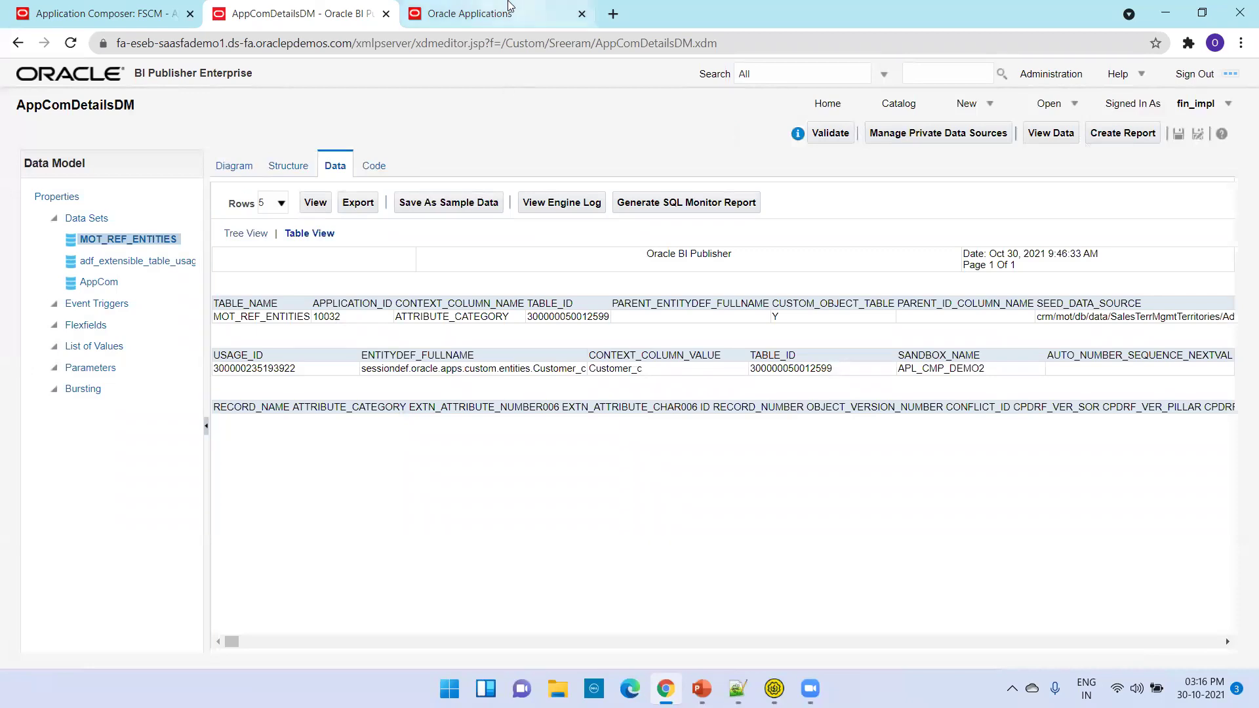
# Step: Save the pending changes on the Suppliers page, rerun the data model's output, and compare it with the supplier records
pyautogui.click(512, 10)
pyautogui.click(1117, 157)
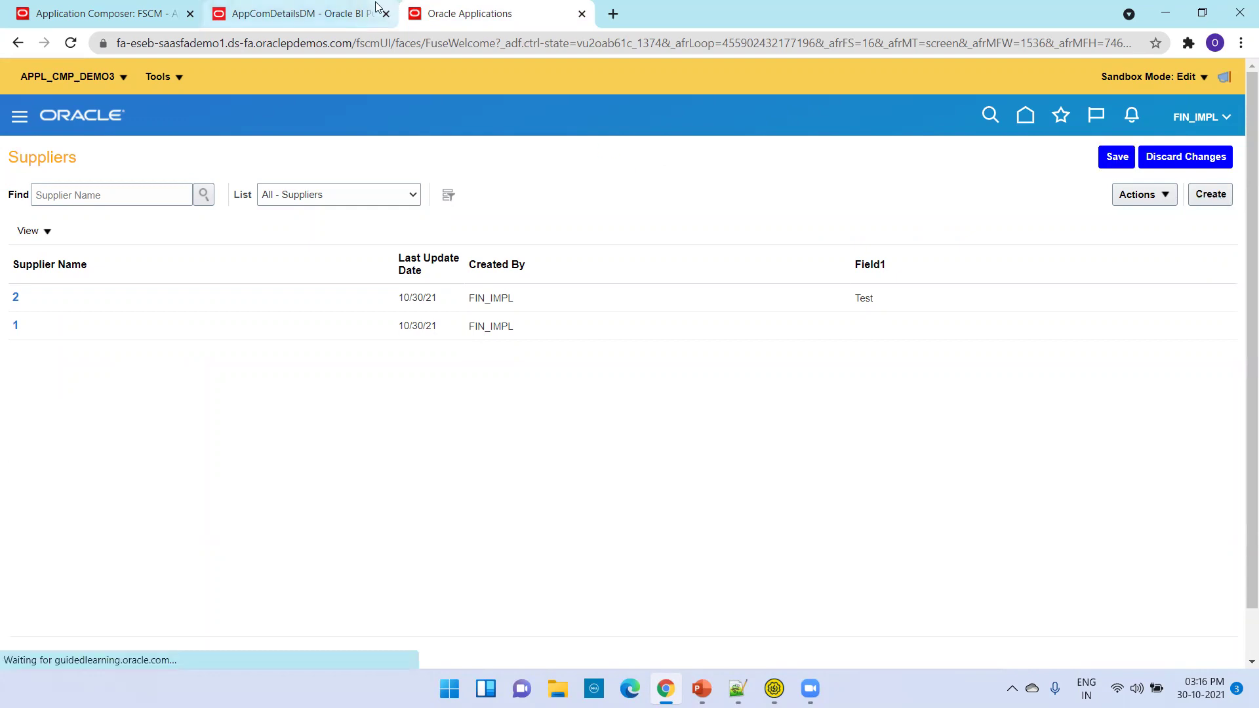
pyautogui.click(301, 13)
pyautogui.click(310, 198)
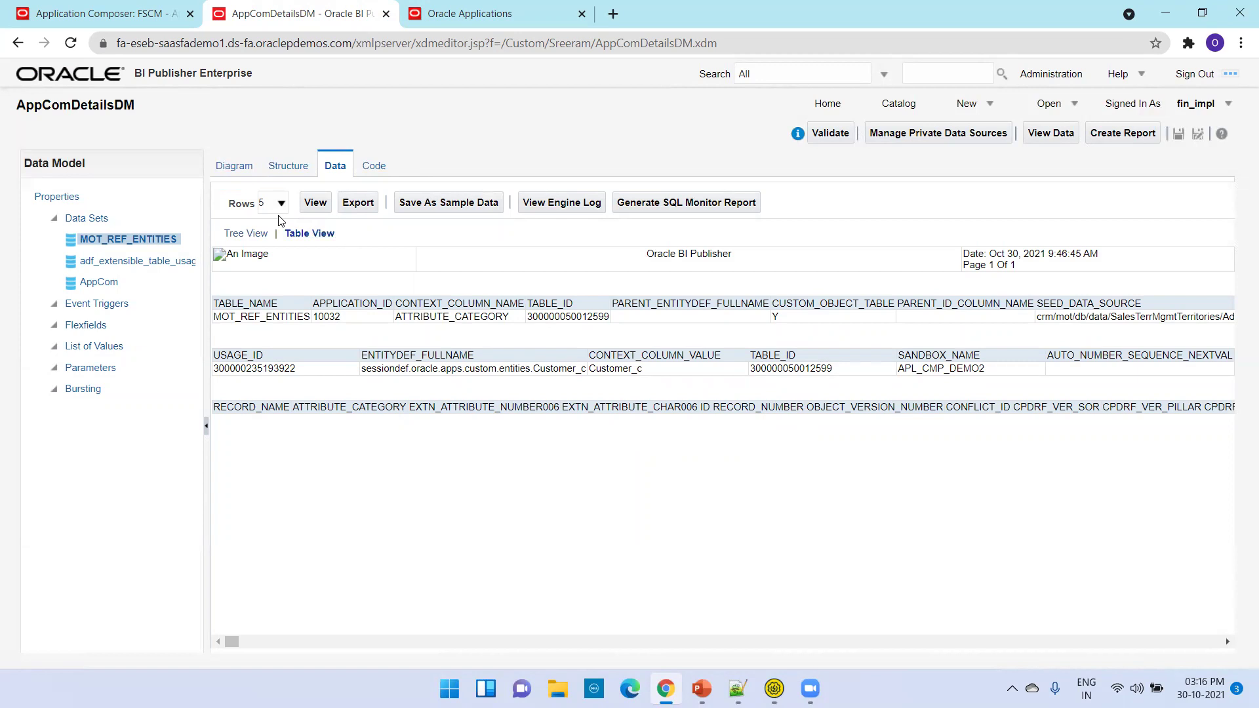
pyautogui.click(427, 29)
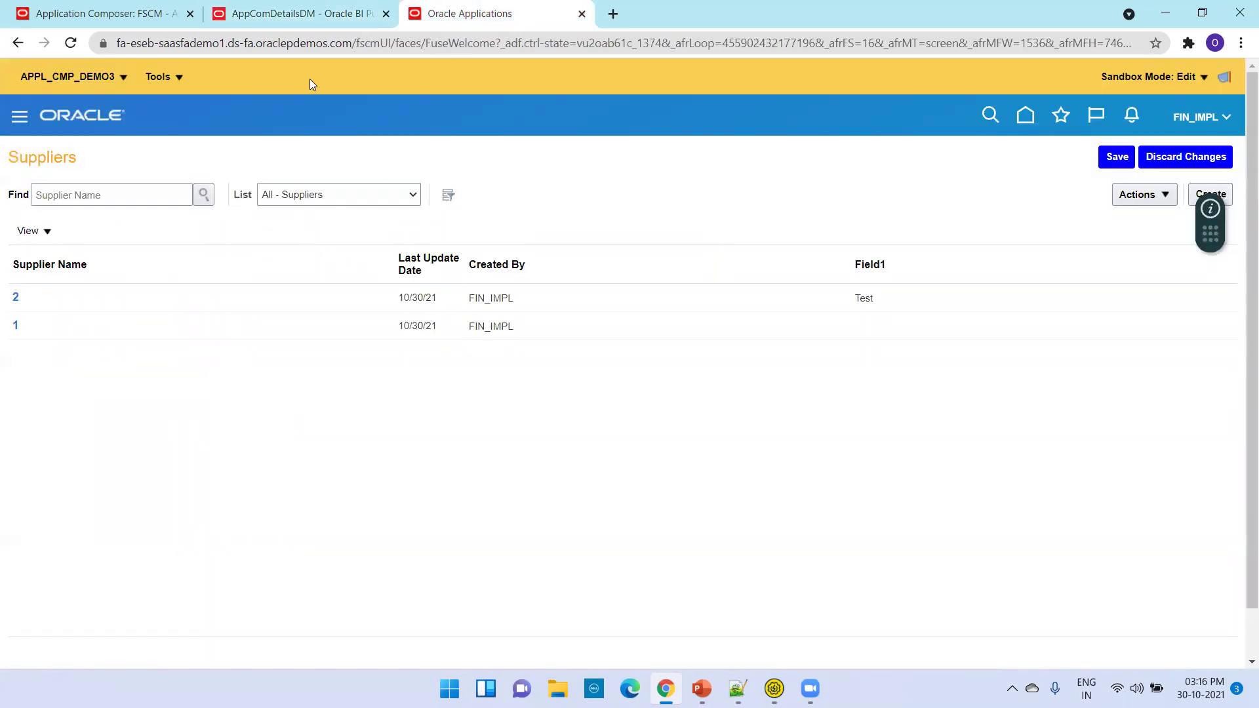
pyautogui.click(275, 19)
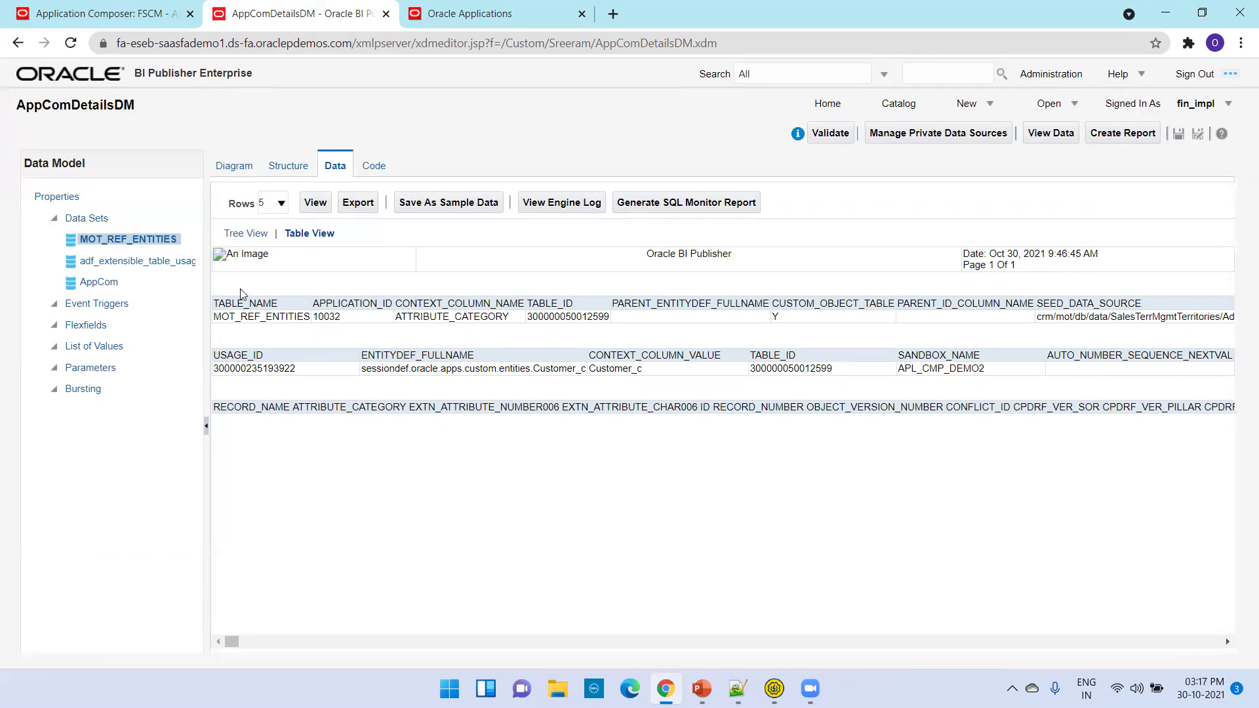
# Step: Set context_column_value to 'Supplier_c' in the adf_extensible_table_usage data set's query
pyautogui.click(182, 264)
pyautogui.click(235, 168)
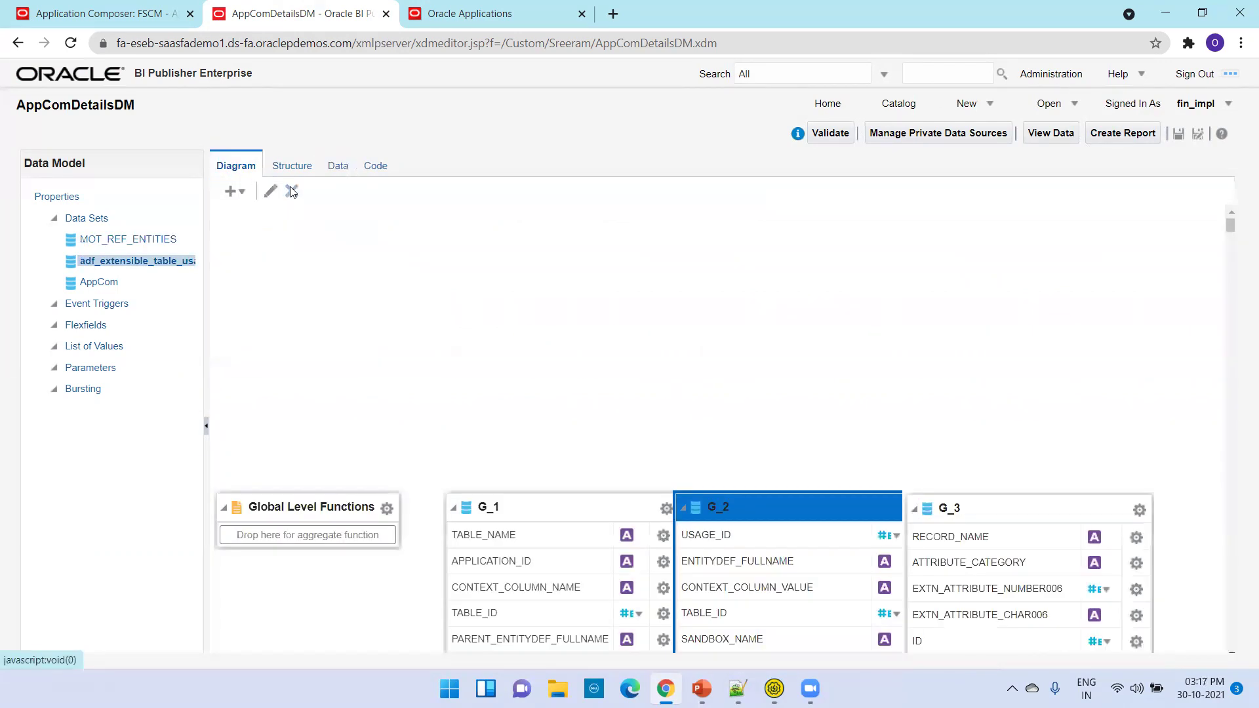
pyautogui.click(271, 191)
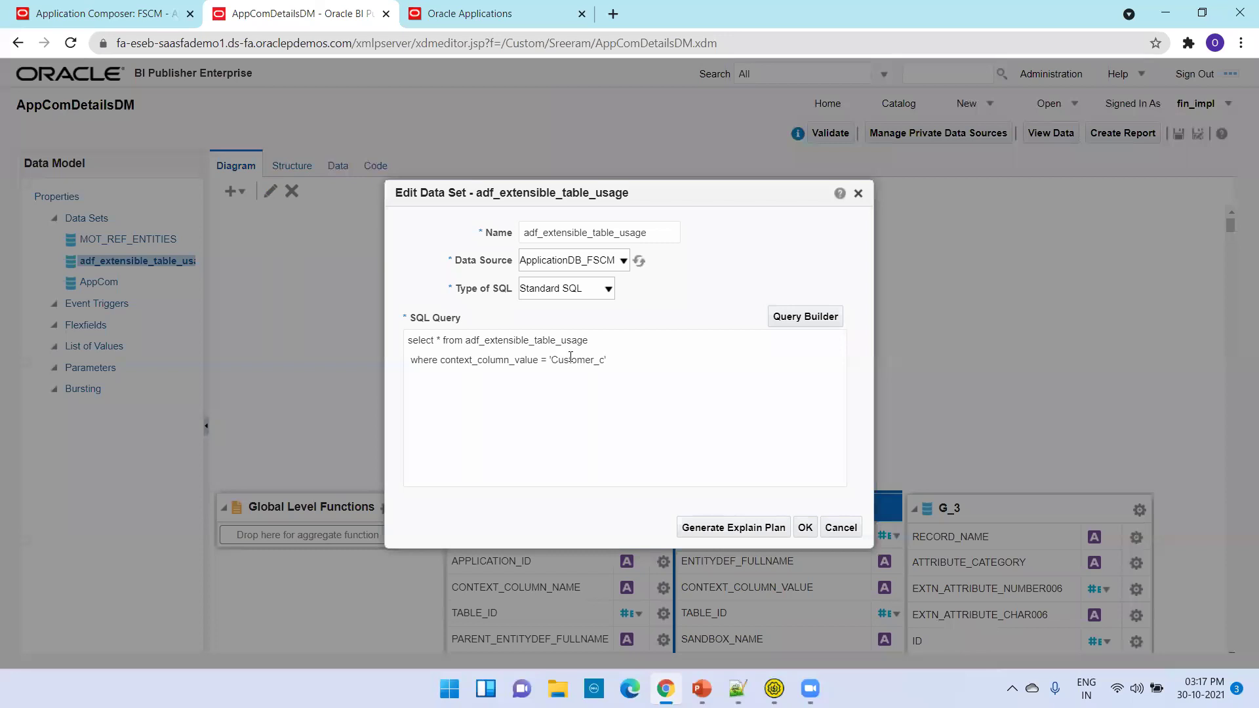
pyautogui.hotkey('ctrl', 'shift', 'Tab')
pyautogui.hotkey('ctrl', 'Tab')
pyautogui.doubleClick(571, 357)
pyautogui.write('Supplier_c')
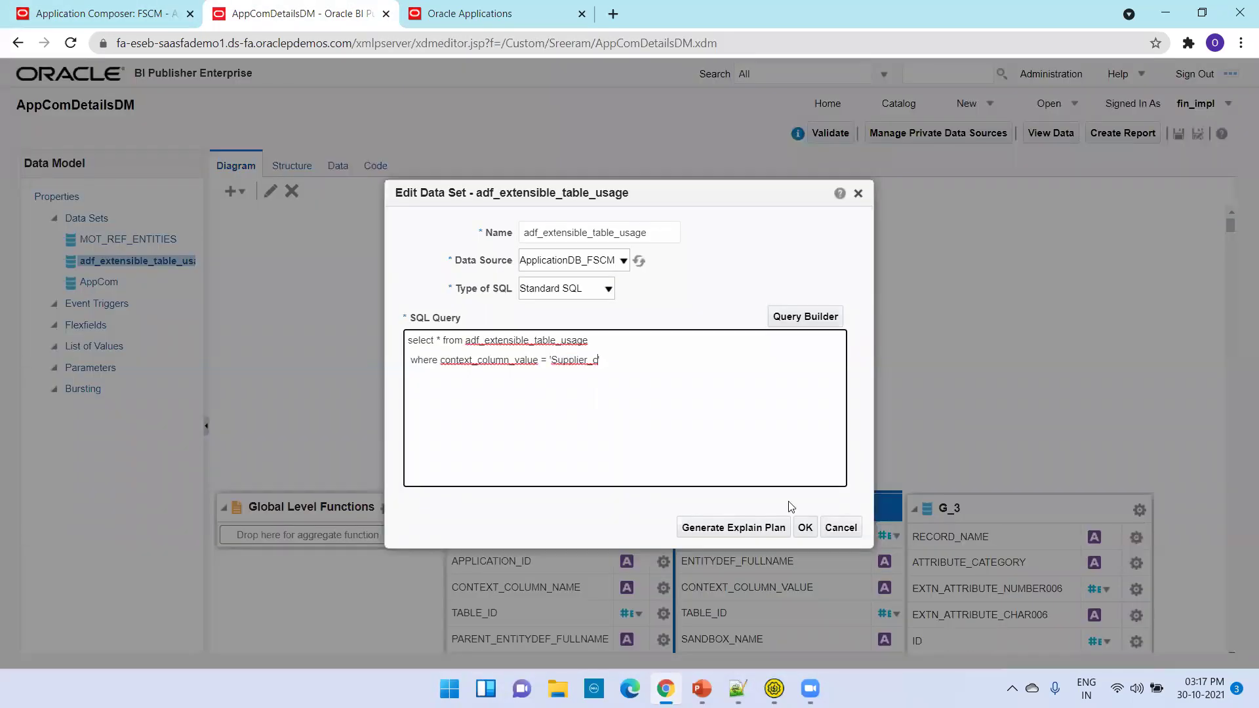
pyautogui.click(807, 526)
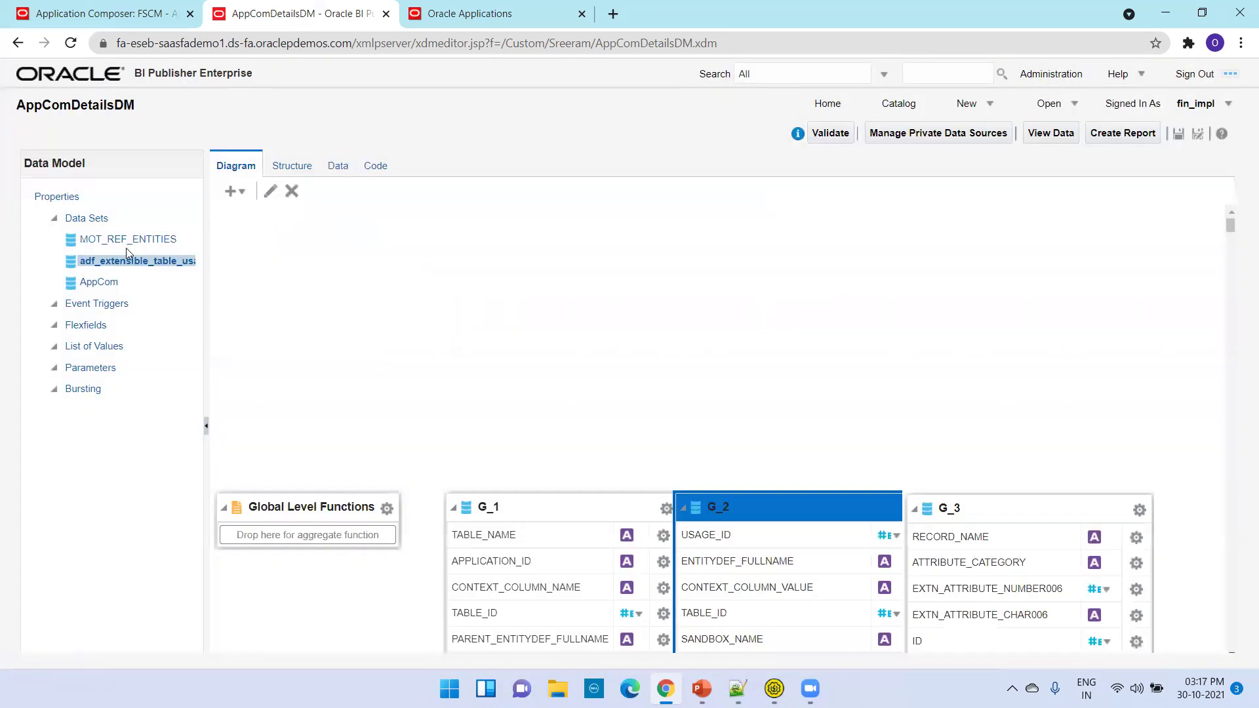
# Step: Set context_column_value to 'Supplier_c' in the subquery of the AppCom data set
pyautogui.click(102, 283)
pyautogui.click(271, 192)
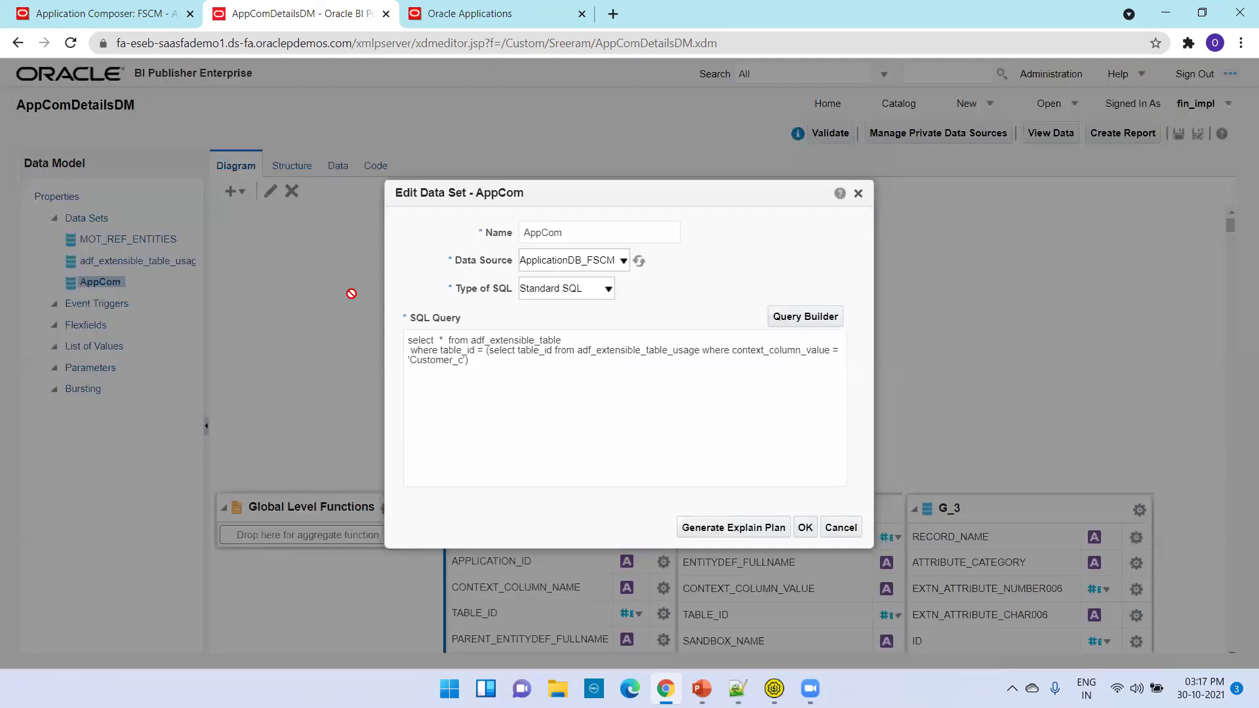
pyautogui.doubleClick(413, 360)
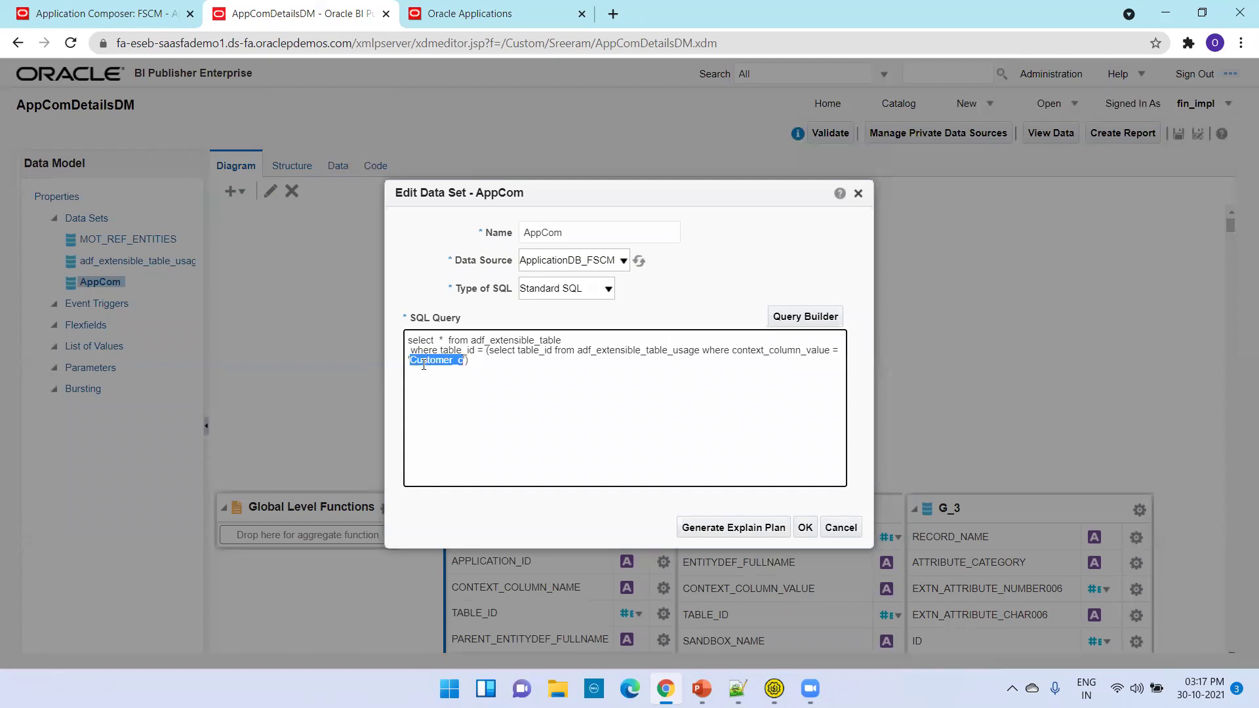
pyautogui.write('Supplier_c')
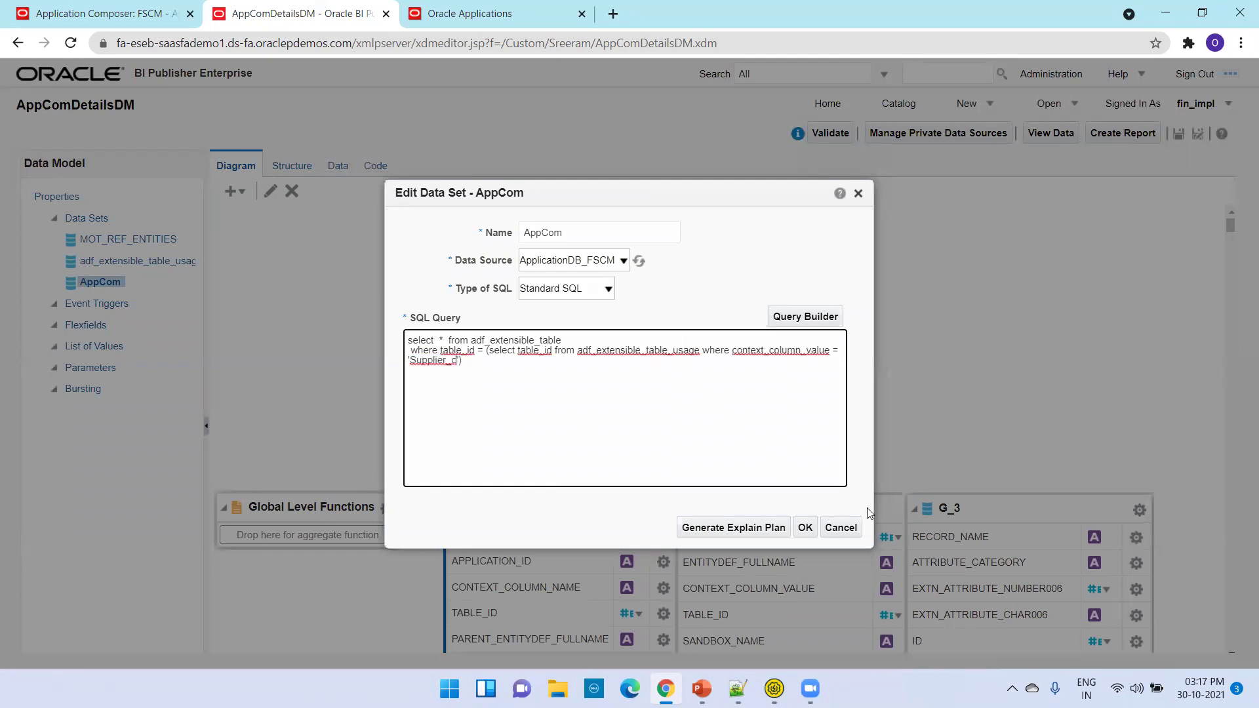
pyautogui.click(806, 527)
# Step: Save the data model and preview its output with the updated Supplier_c queries
pyautogui.click(1183, 136)
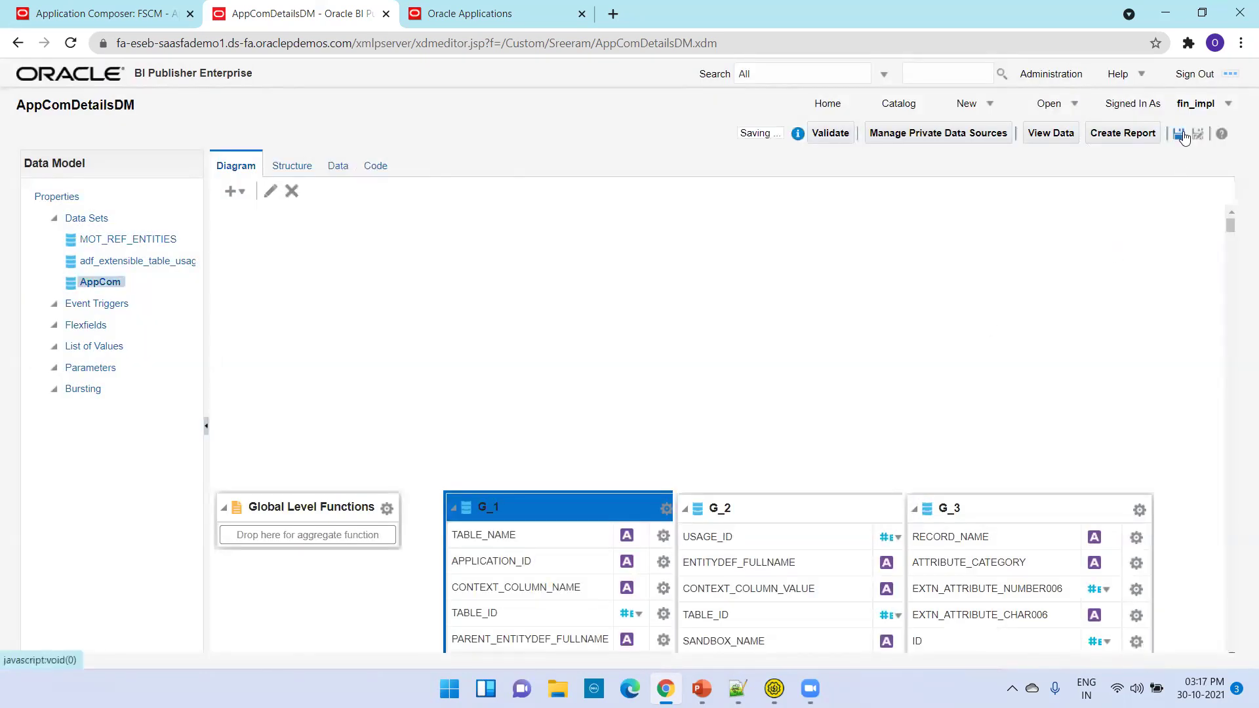
pyautogui.click(337, 168)
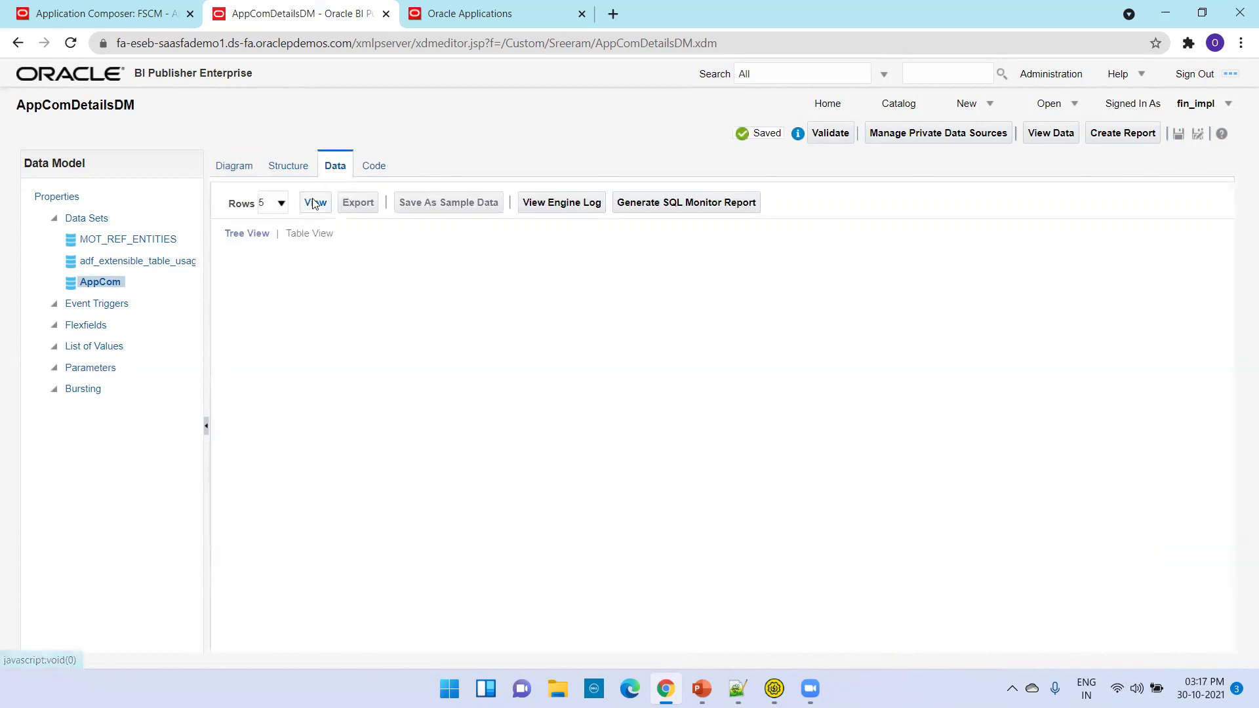
pyautogui.click(314, 200)
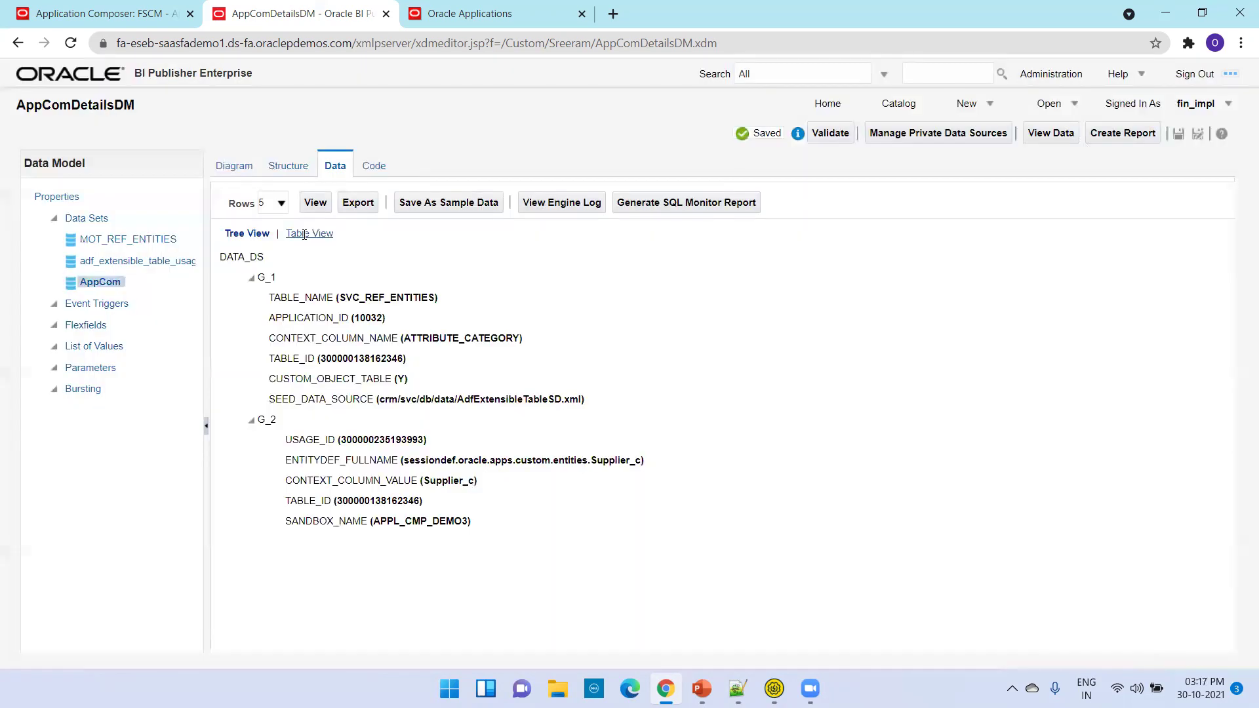
# Step: Show the data model's output in table form and save the pending changes on the Suppliers page
pyautogui.click(305, 235)
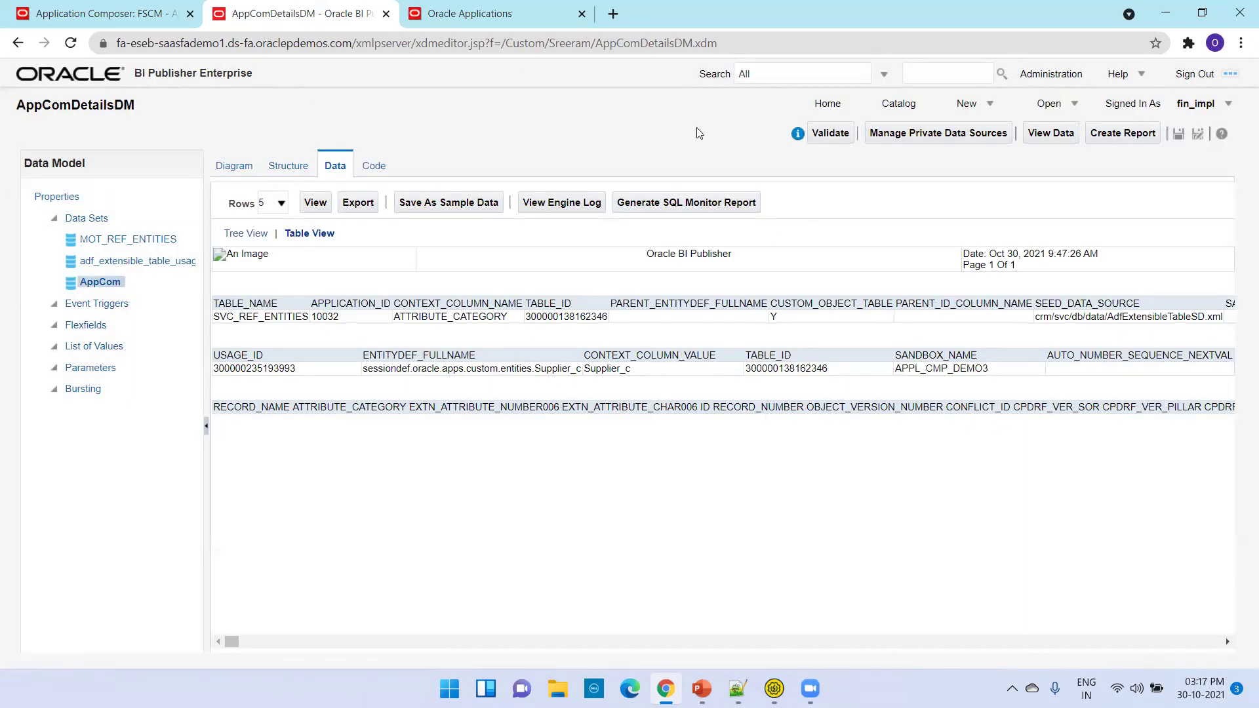
pyautogui.click(491, 14)
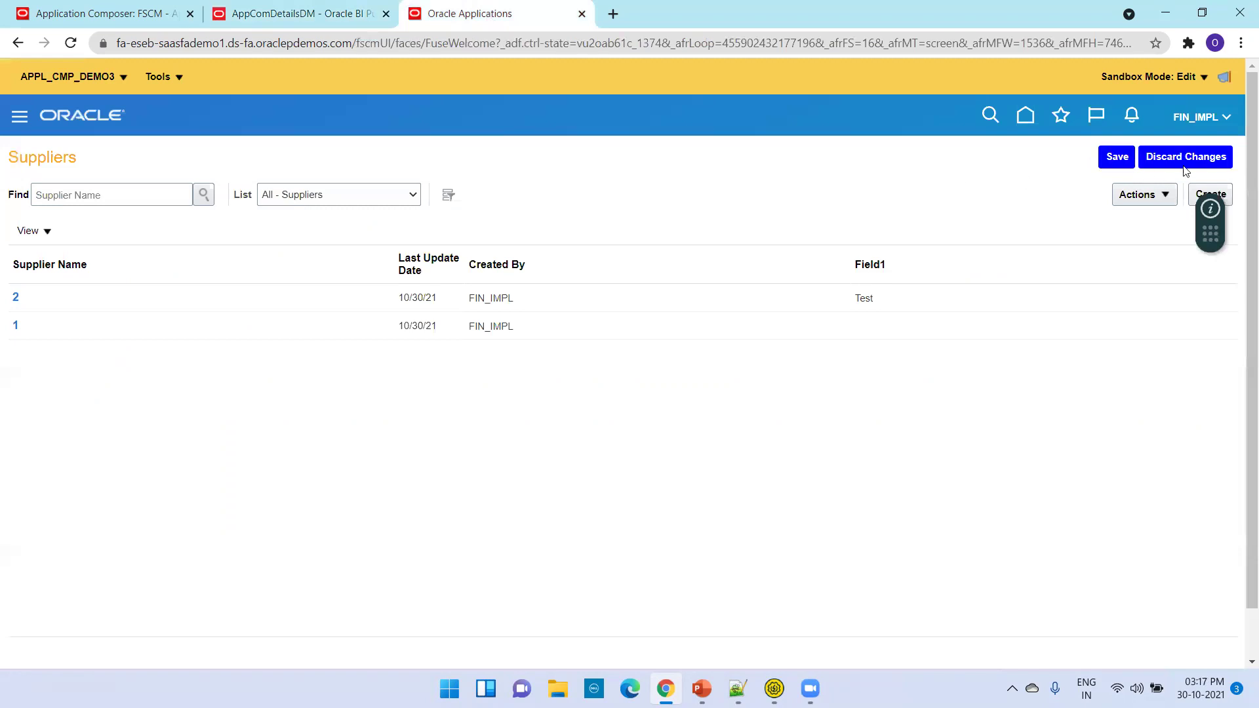
pyautogui.click(1128, 158)
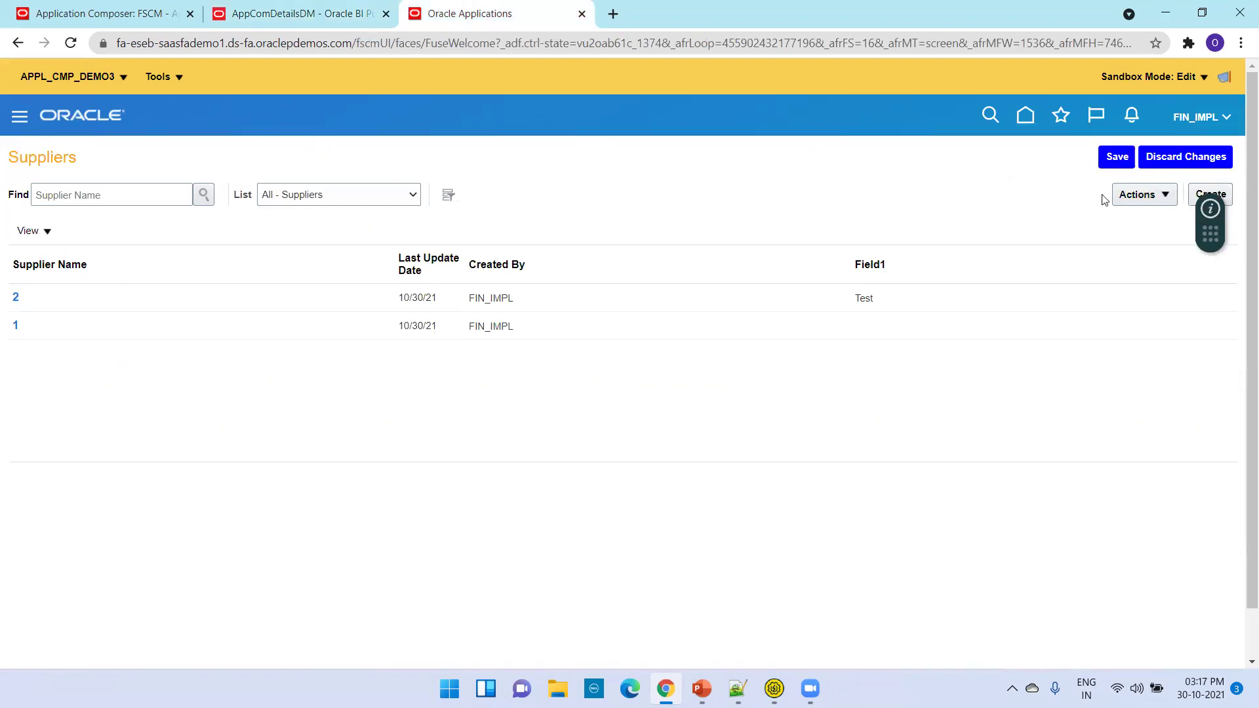
# Step: Export the All - Suppliers list and open the exported List1 (1).xls file in Excel
pyautogui.click(1159, 203)
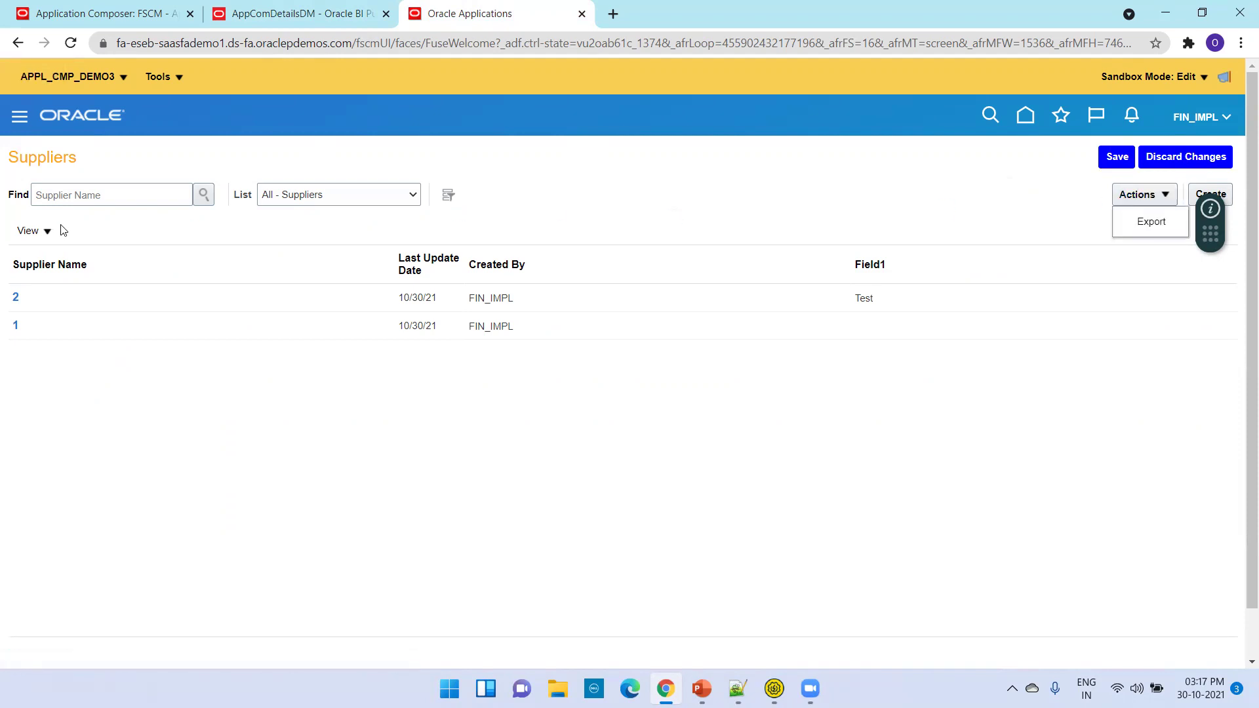
pyautogui.click(1151, 221)
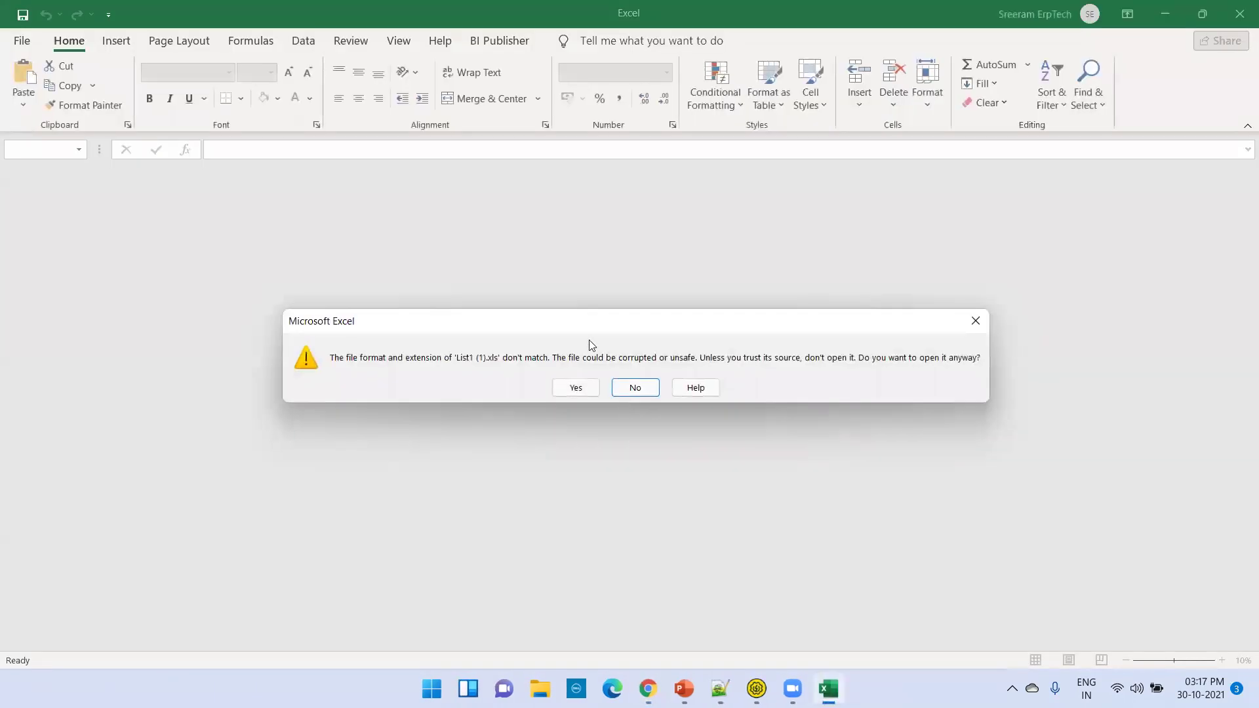
pyautogui.click(576, 388)
pyautogui.click(594, 346)
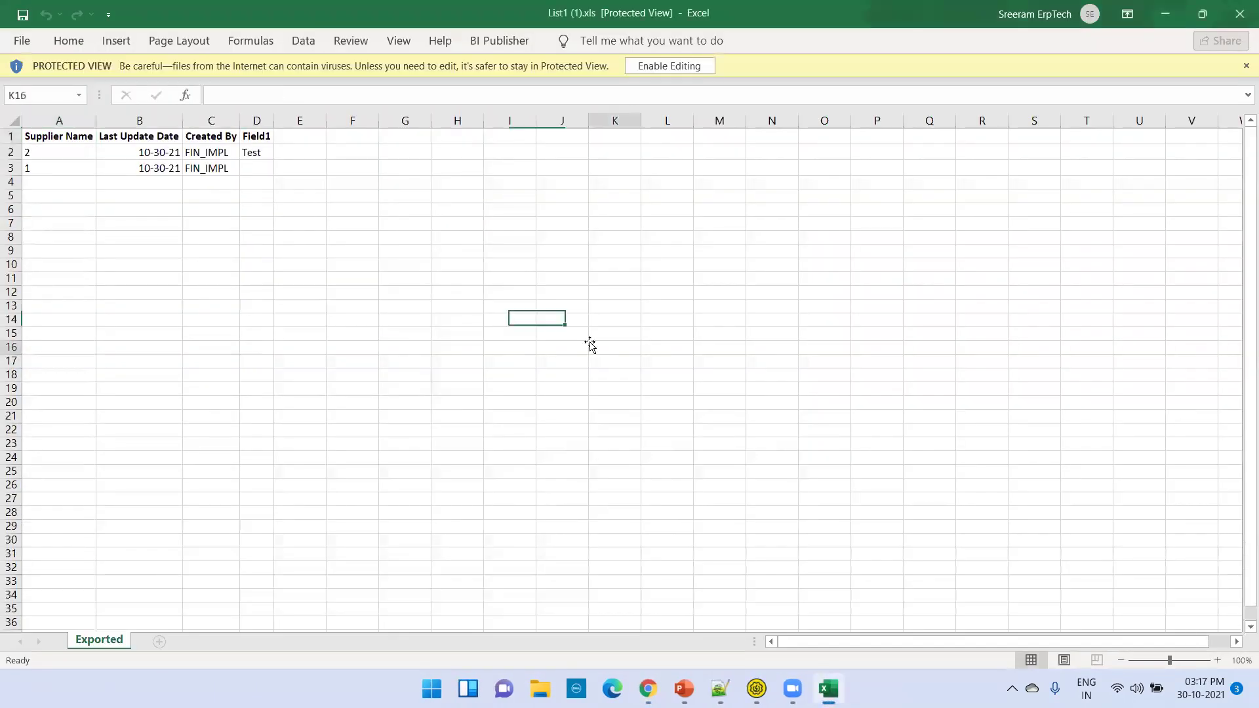
# Step: Return to the browser, reload the Suppliers page, and rerun the AppComDetailsDM data model's output
pyautogui.click(648, 688)
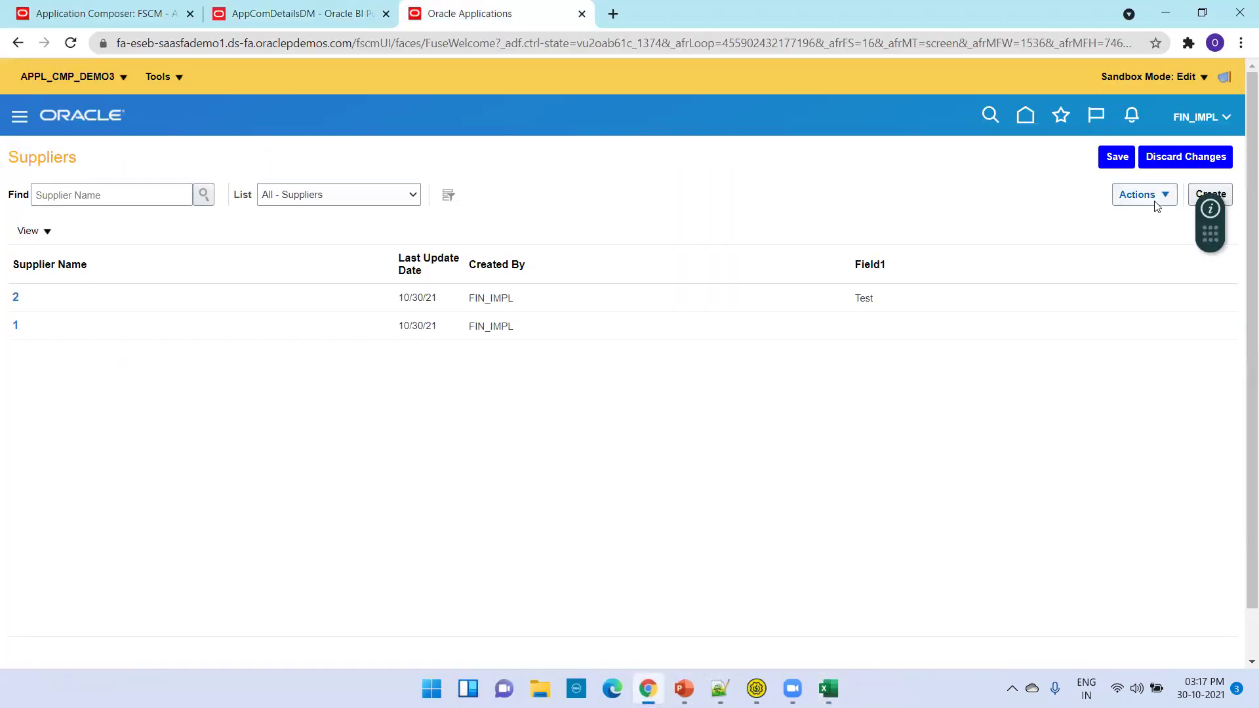
pyautogui.press('F5')
pyautogui.click(329, 11)
pyautogui.click(312, 205)
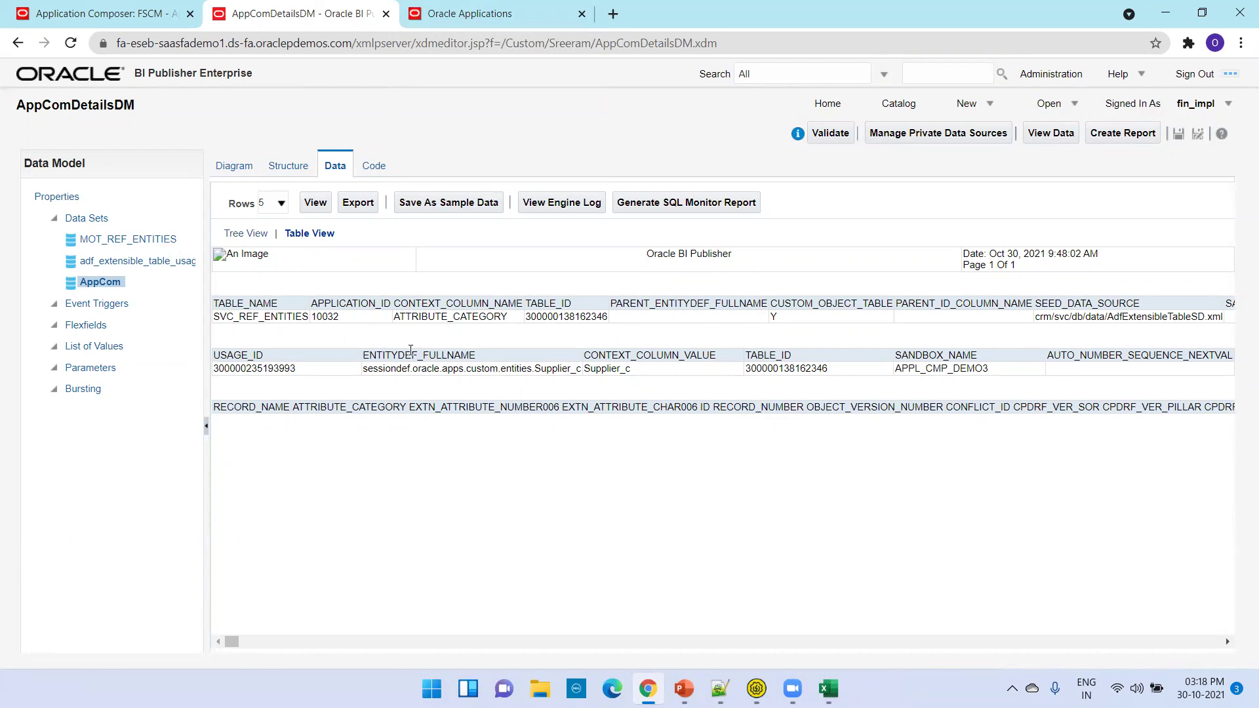
# Step: Switch to the ApplicationComposer.pptx presentation in PowerPoint and review the Custom Object API & Table Details and References slides
pyautogui.hotkey('alt', 'Tab')
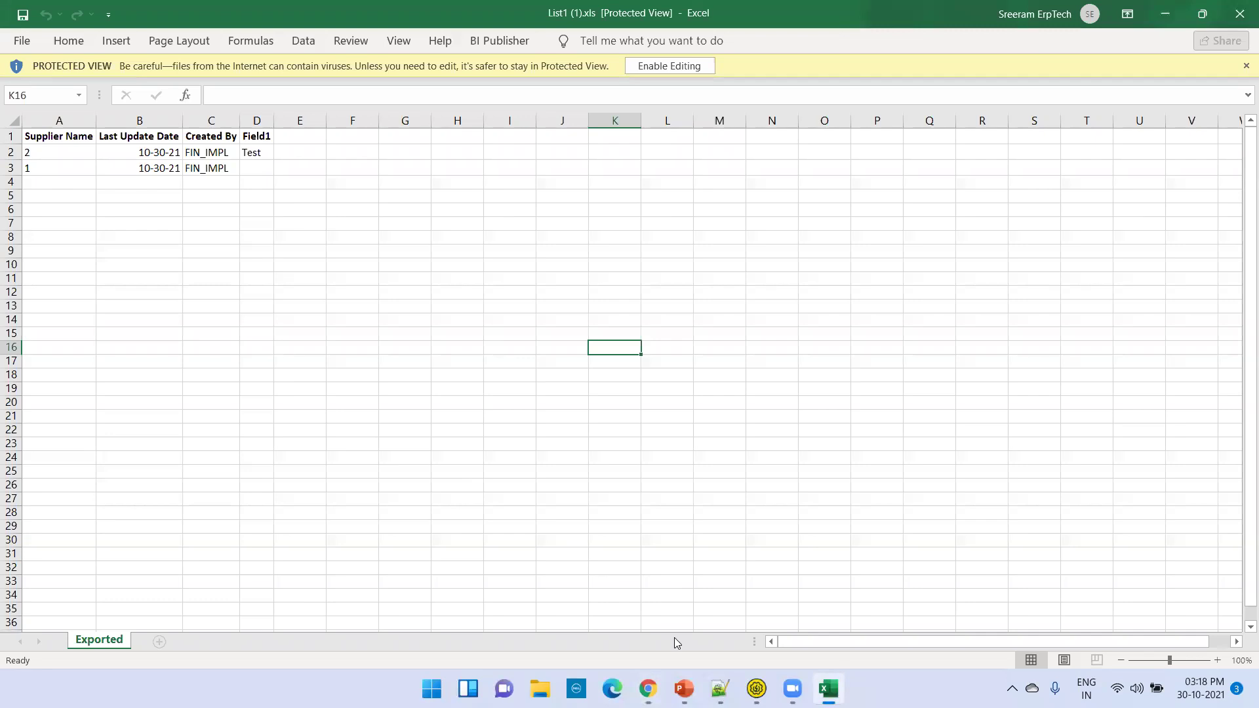
pyautogui.click(684, 688)
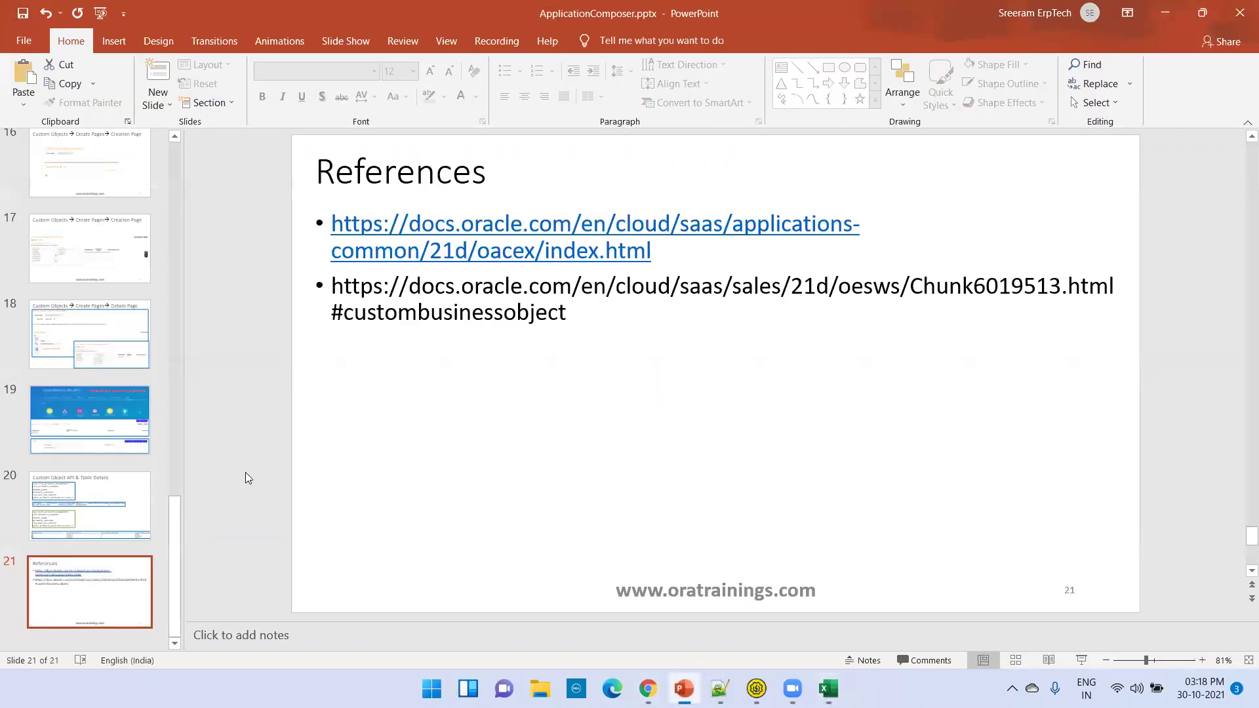
pyautogui.click(134, 518)
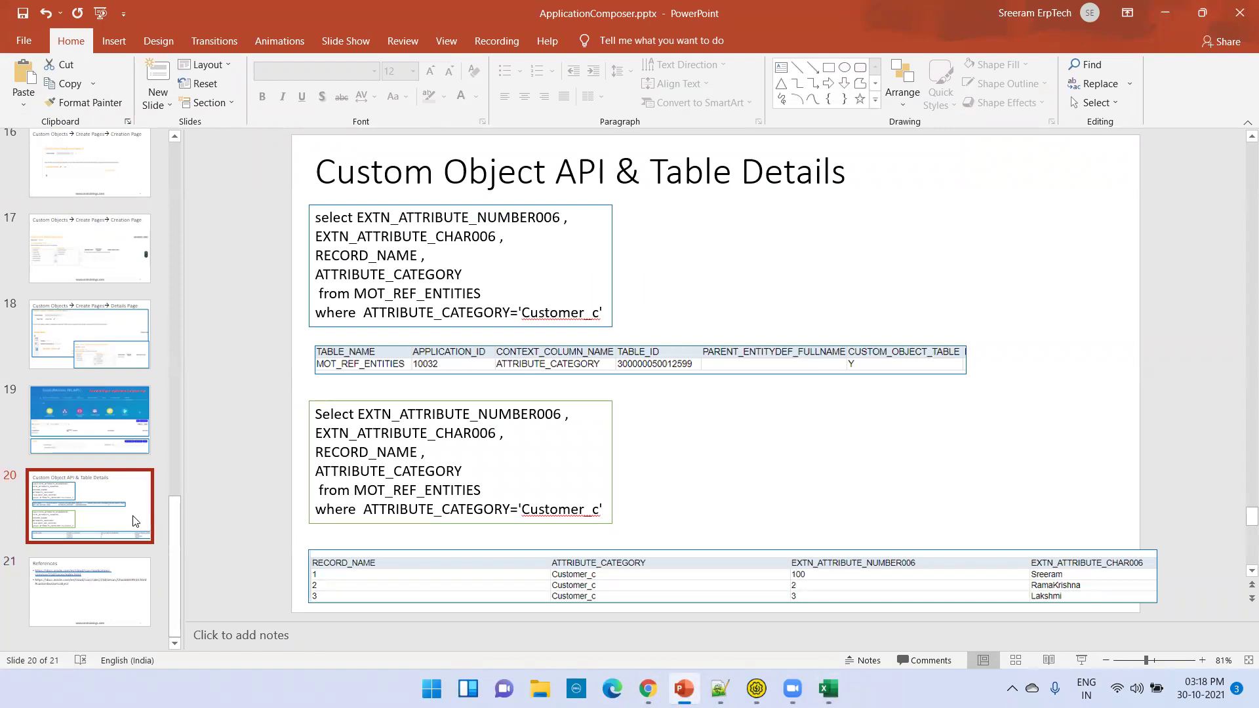
pyautogui.click(119, 593)
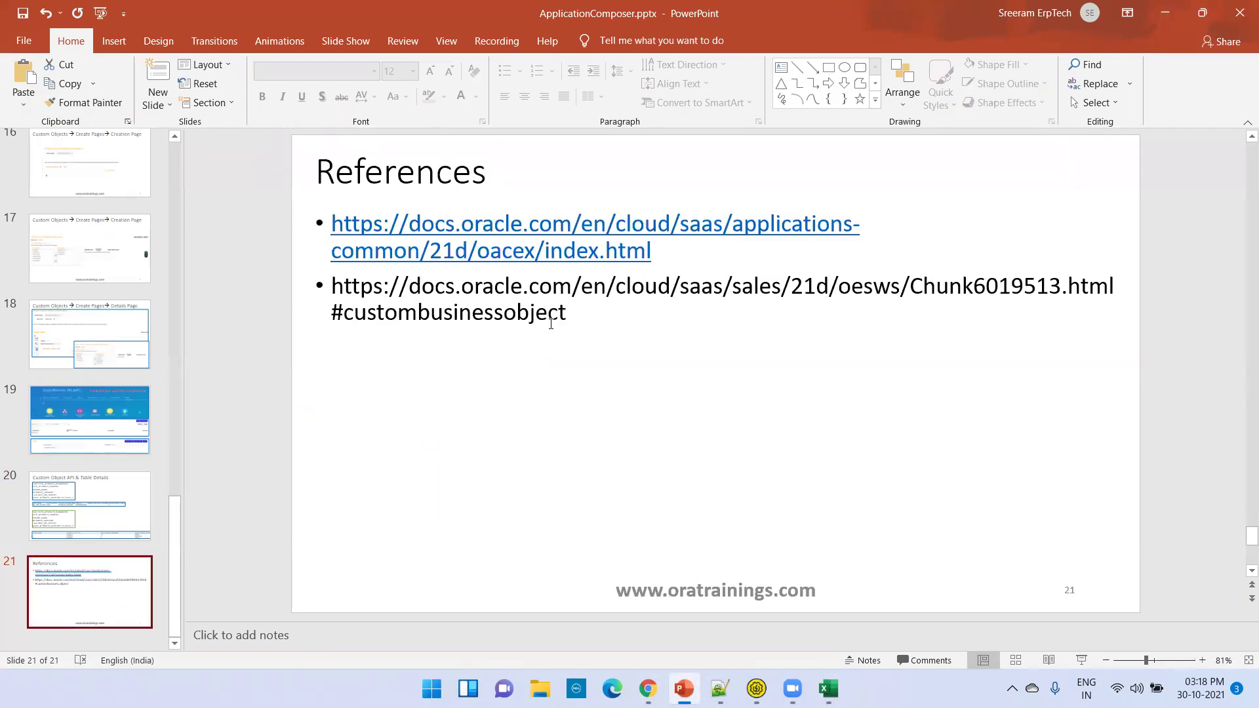